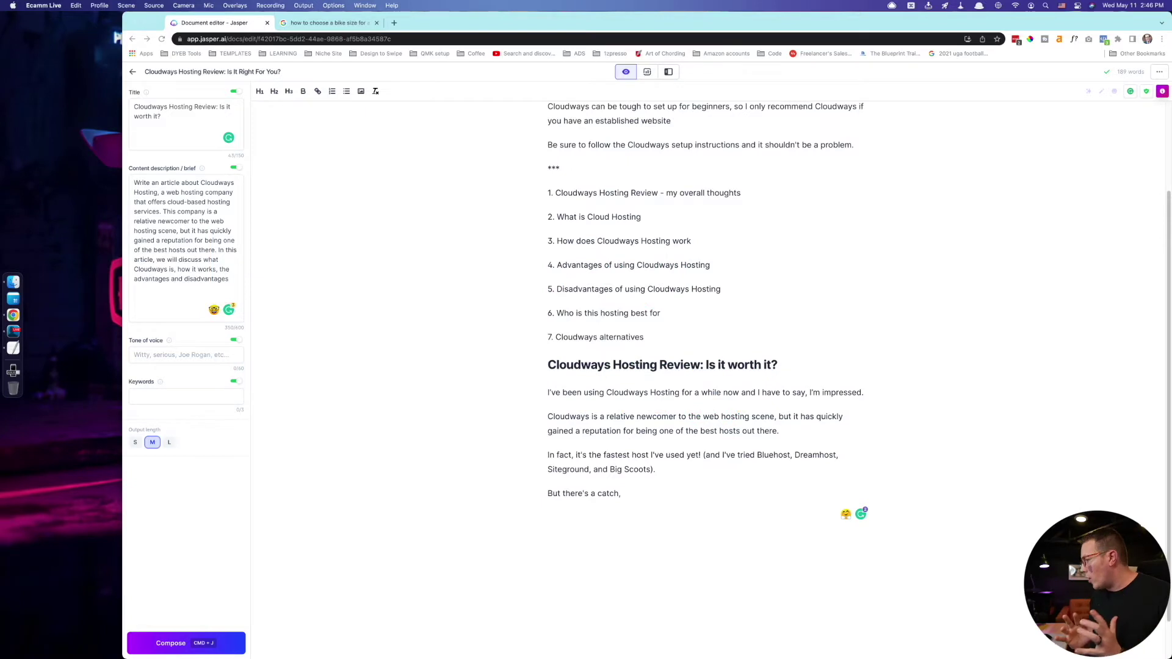
- Regenerate the text after 'But there's a catch,' so it explains the more complicated setup, and remove the extra paragraphs
{"action": "left_click", "coordinate": [618, 452]}
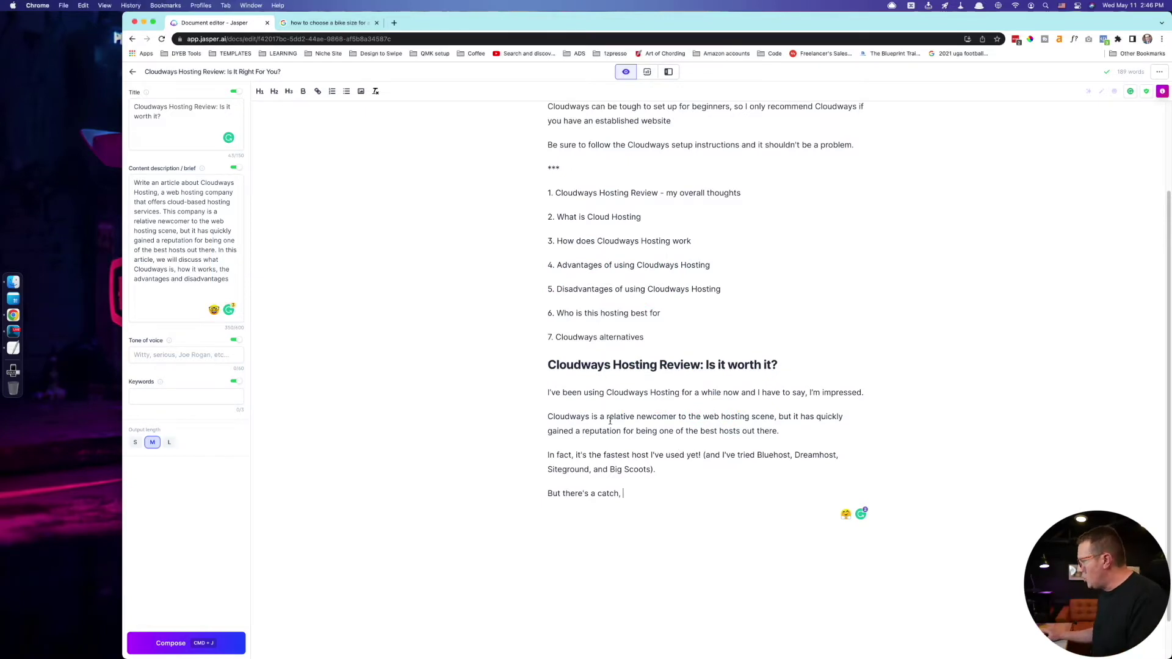
{"action": "scroll", "coordinate": [617, 435], "scroll_direction": "down", "scroll_amount": 1}
{"action": "triple_click", "coordinate": [617, 435]}
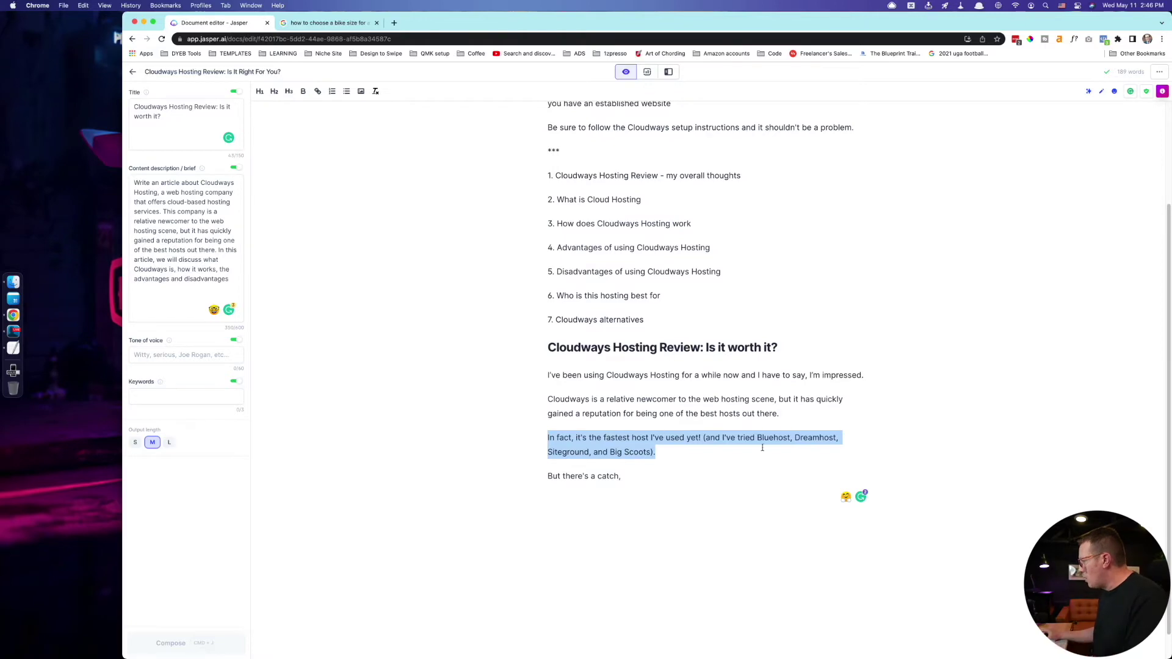
{"action": "left_click", "coordinate": [622, 476]}
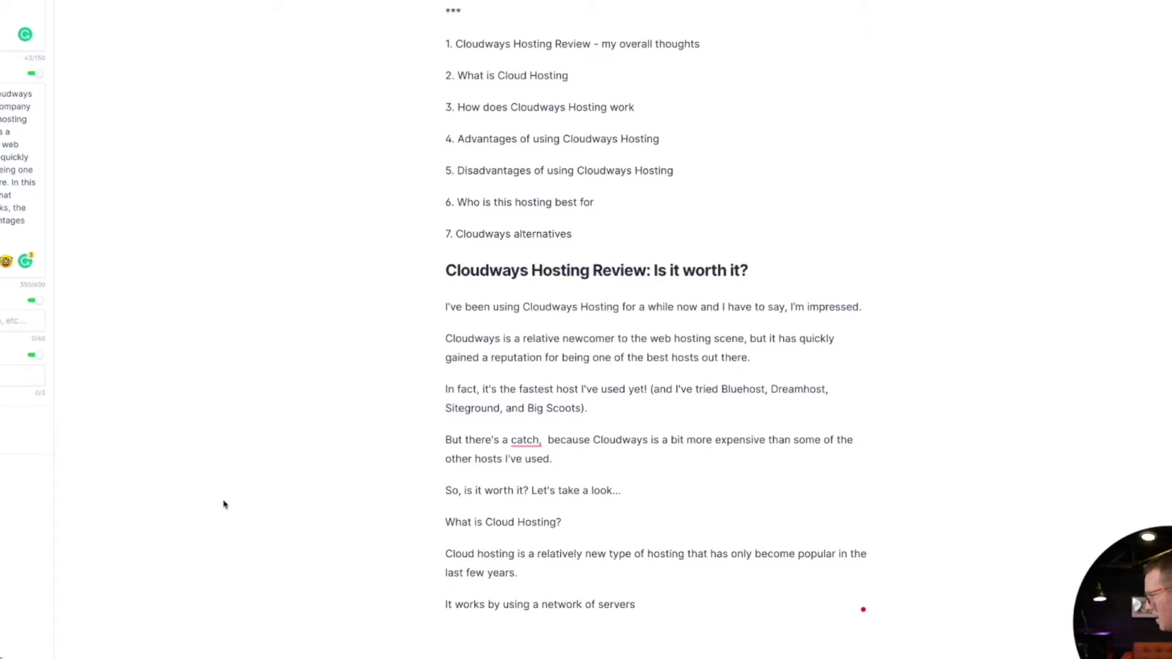
{"action": "left_click_drag", "start_coordinate": [547, 441], "coordinate": [696, 623]}
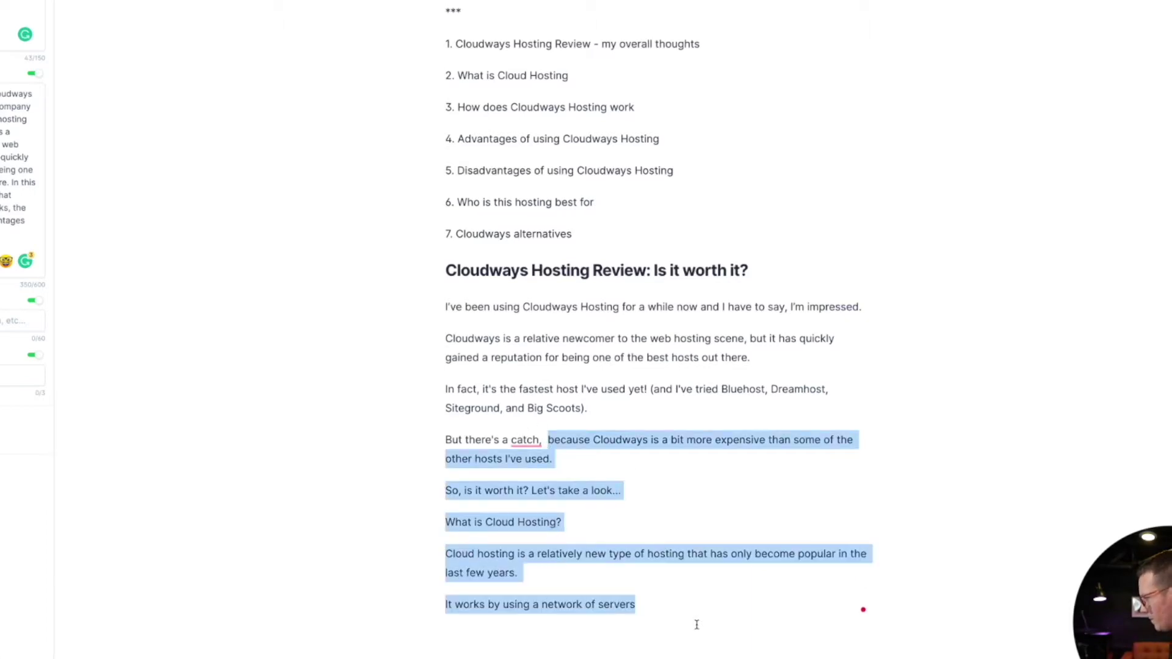
{"action": "key", "text": "BackSpace"}
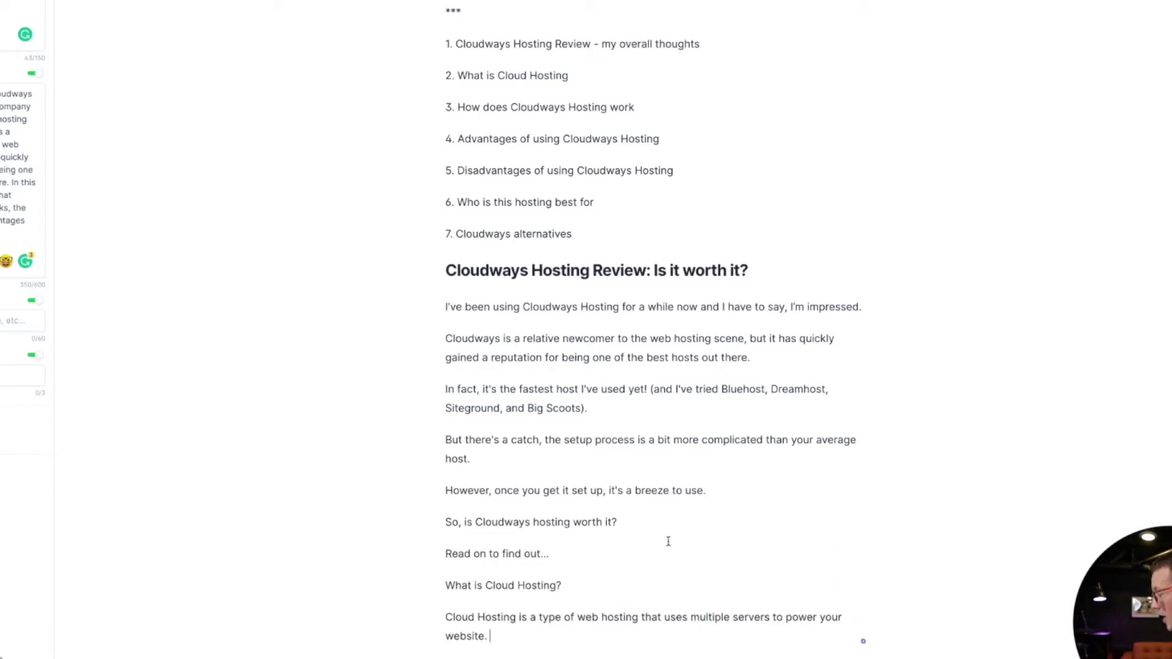
{"action": "left_click_drag", "start_coordinate": [447, 522], "coordinate": [490, 636]}
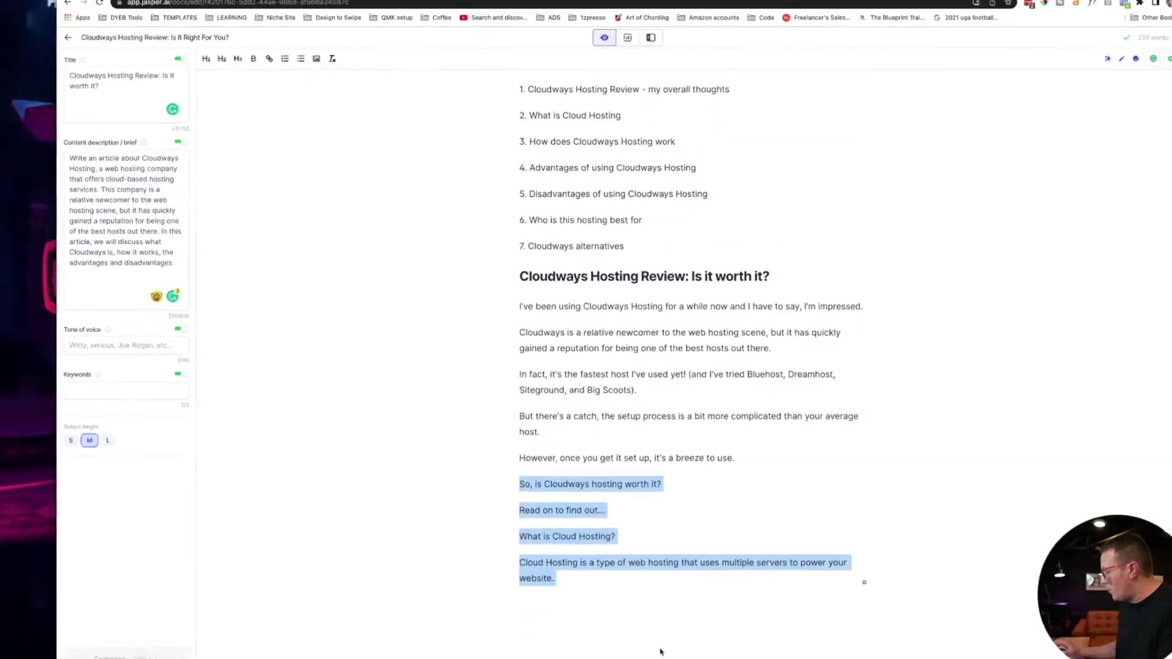
{"action": "key", "text": "BackSpace"}
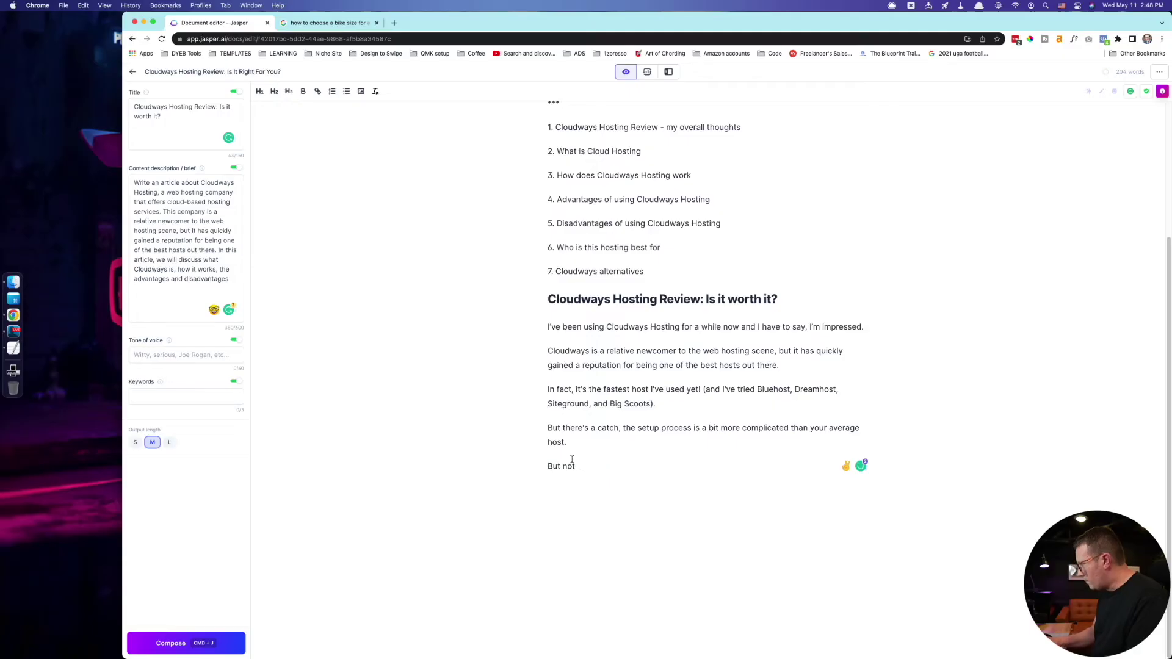
- End the intro with 'But not to worry! See below' and generate simple-tone overall-thoughts paragraph drafts
{"action": "key", "text": "BackSpace"}
{"action": "key", "text": "BackSpace"}
{"action": "key", "text": "BackSpace"}
{"action": "key", "text": "BackSpace"}
{"action": "key", "text": "BackSpace"}
{"action": "key", "text": "BackSpace"}
{"action": "key", "text": "BackSpace"}
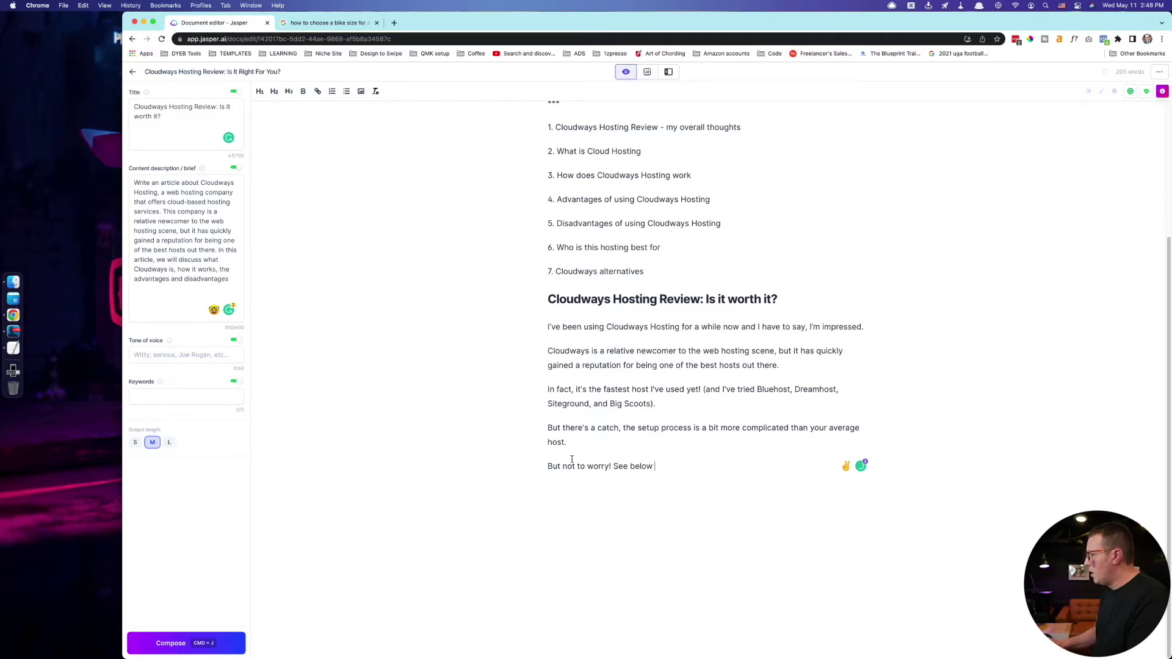
{"action": "key", "text": "super+j"}
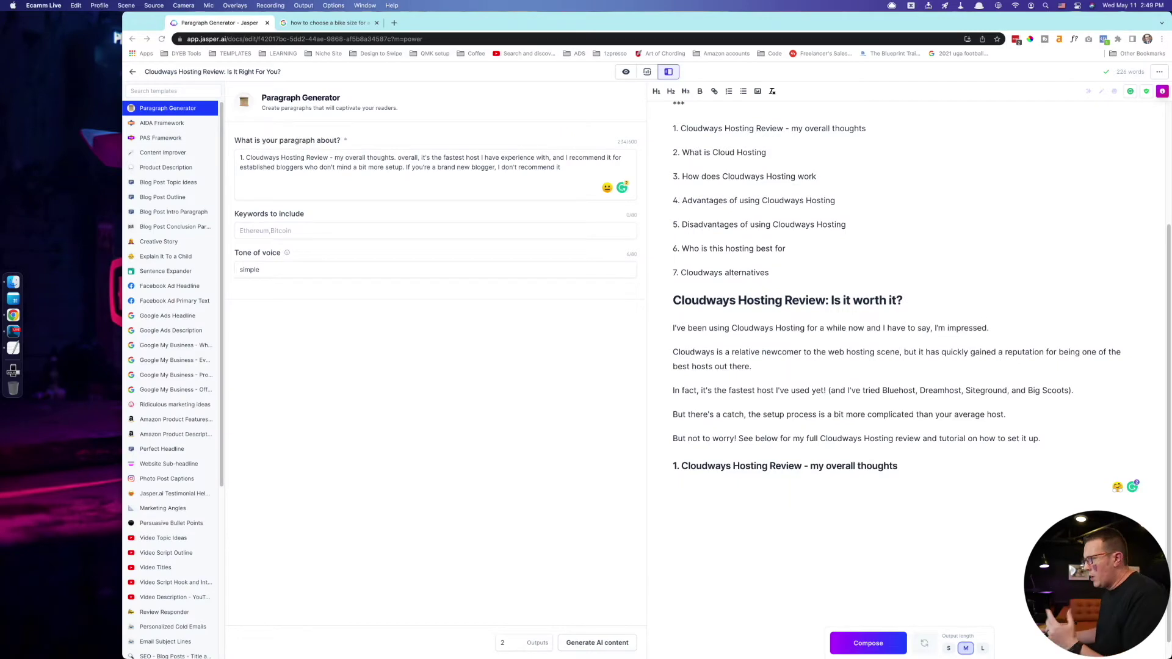
{"action": "key", "text": "super+Tab"}
{"action": "left_click", "coordinate": [574, 644]}
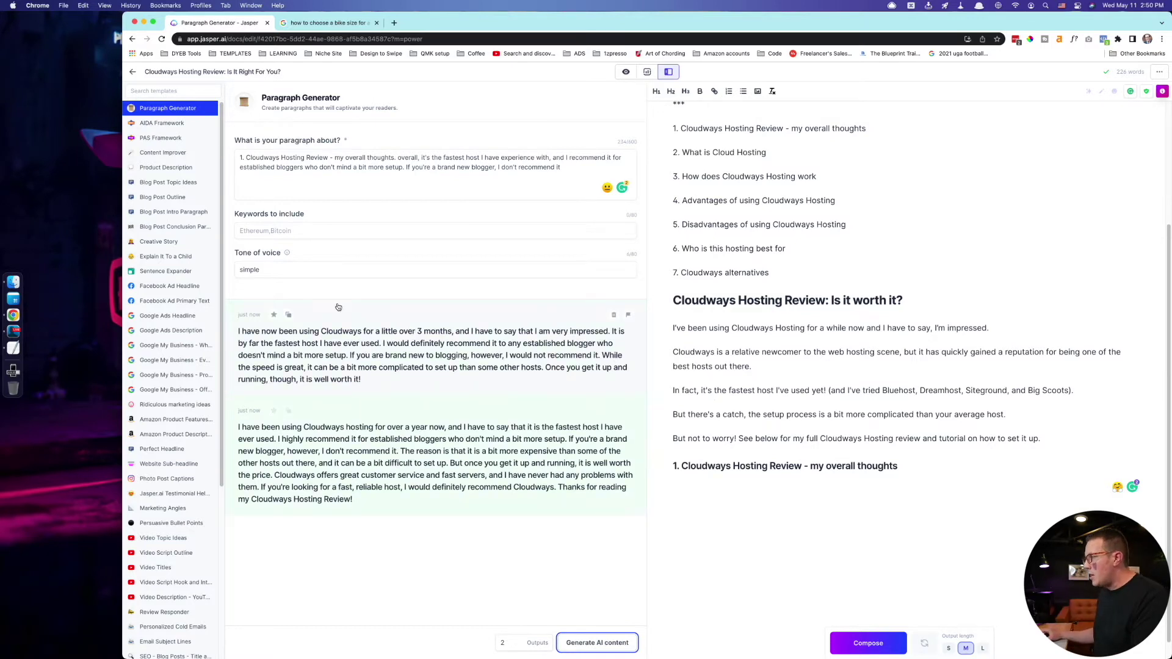
- Paste the first generated paragraph under section 1 and delete its closing 'Once you get it up' sentence
{"action": "left_click", "coordinate": [288, 315]}
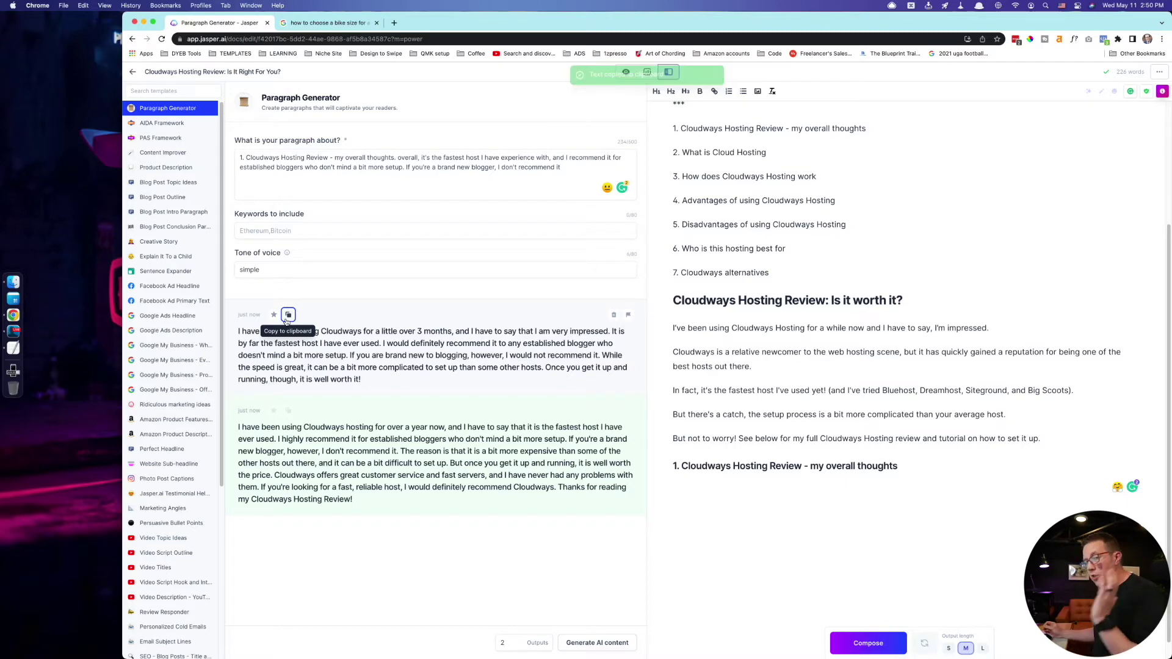
{"action": "left_click", "coordinate": [933, 458]}
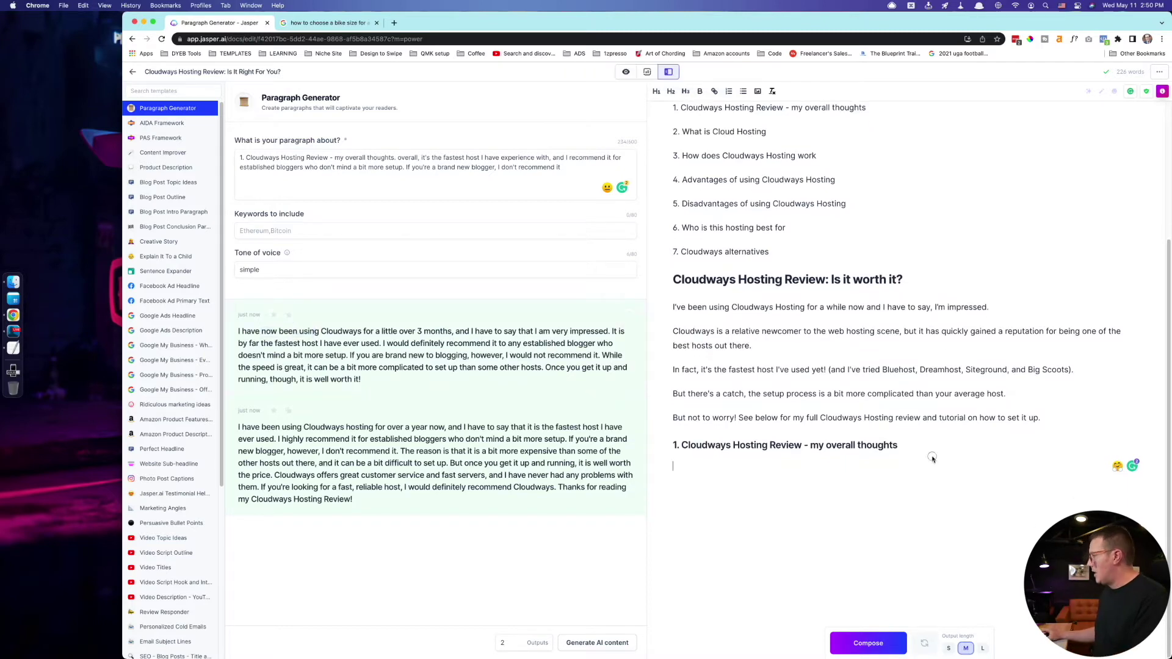
{"action": "key", "text": "super+v"}
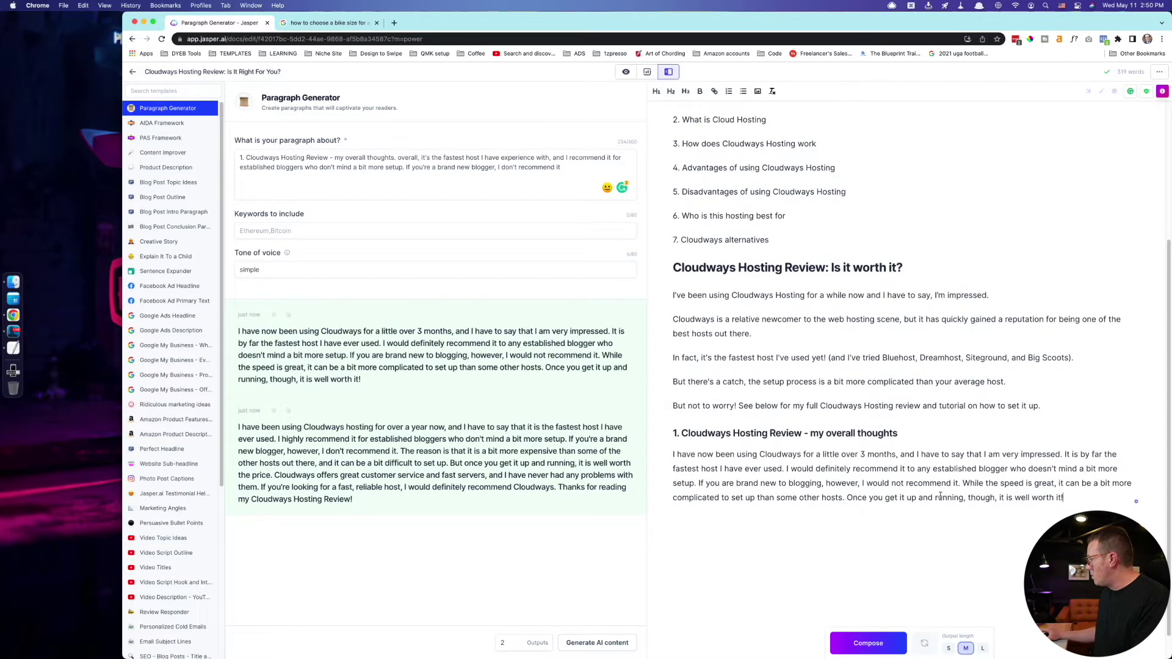
{"action": "left_click_drag", "start_coordinate": [848, 498], "coordinate": [1065, 498]}
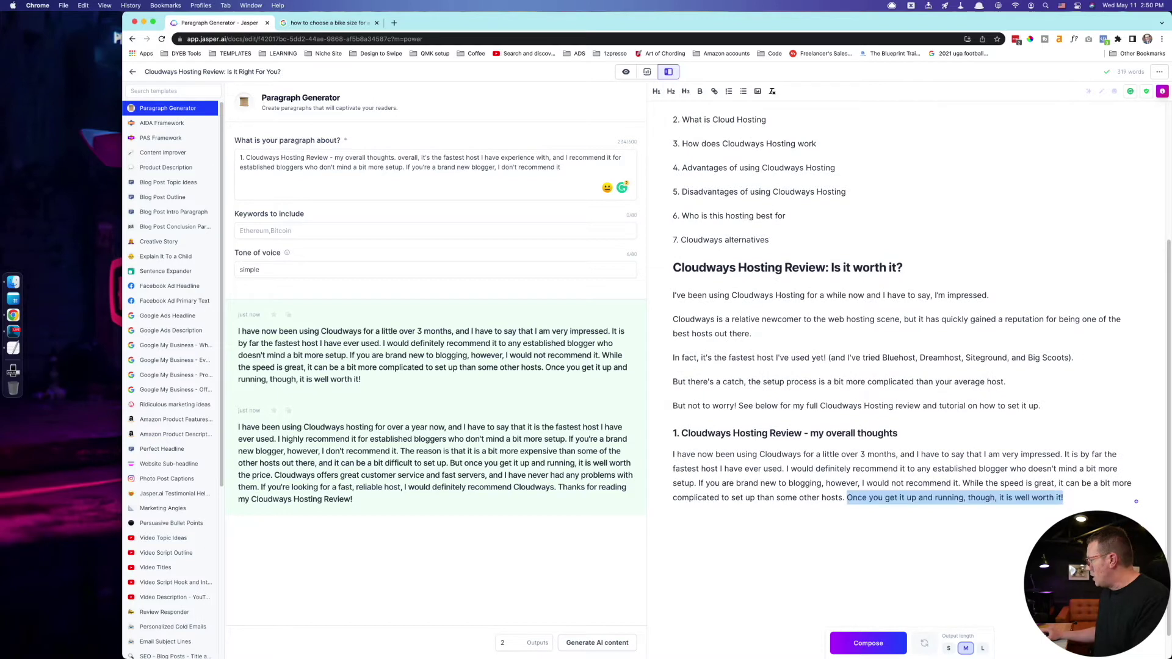
{"action": "key", "text": "BackSpace"}
- Add an 'In fact,' follow-up line about smooth sailing once set up, deleting the extra generated section 2 text
{"action": "key", "text": "super+Return"}
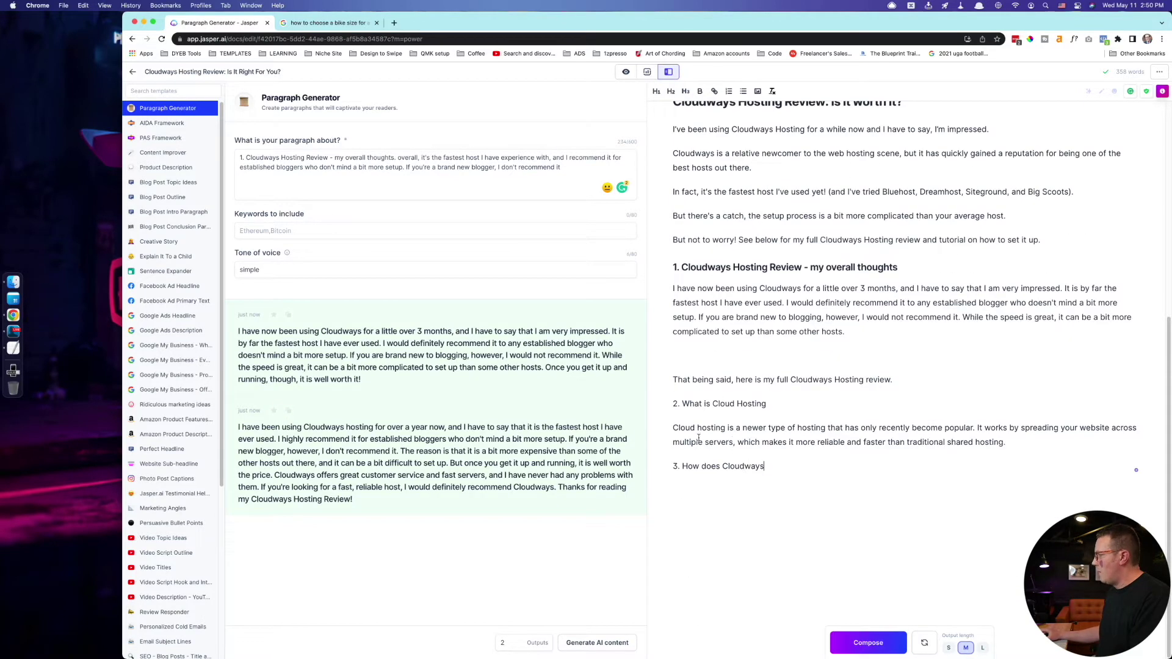
{"action": "left_click_drag", "start_coordinate": [692, 361], "coordinate": [765, 466]}
{"action": "key", "text": "BackSpace"}
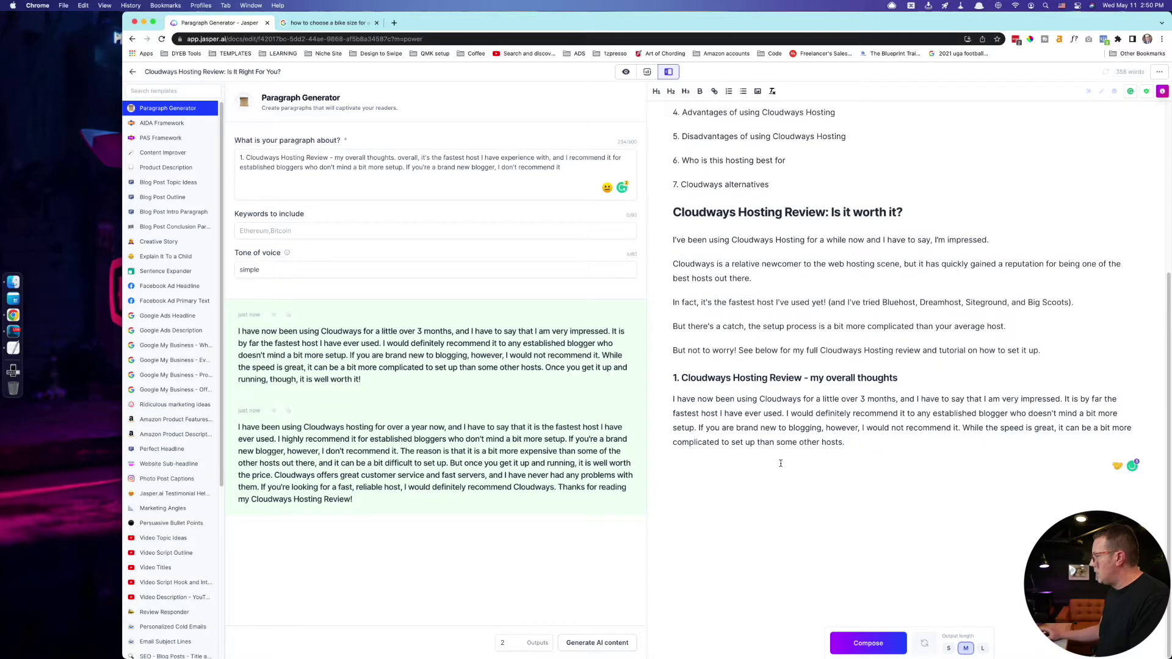
{"action": "type", "text": "In fact,"}
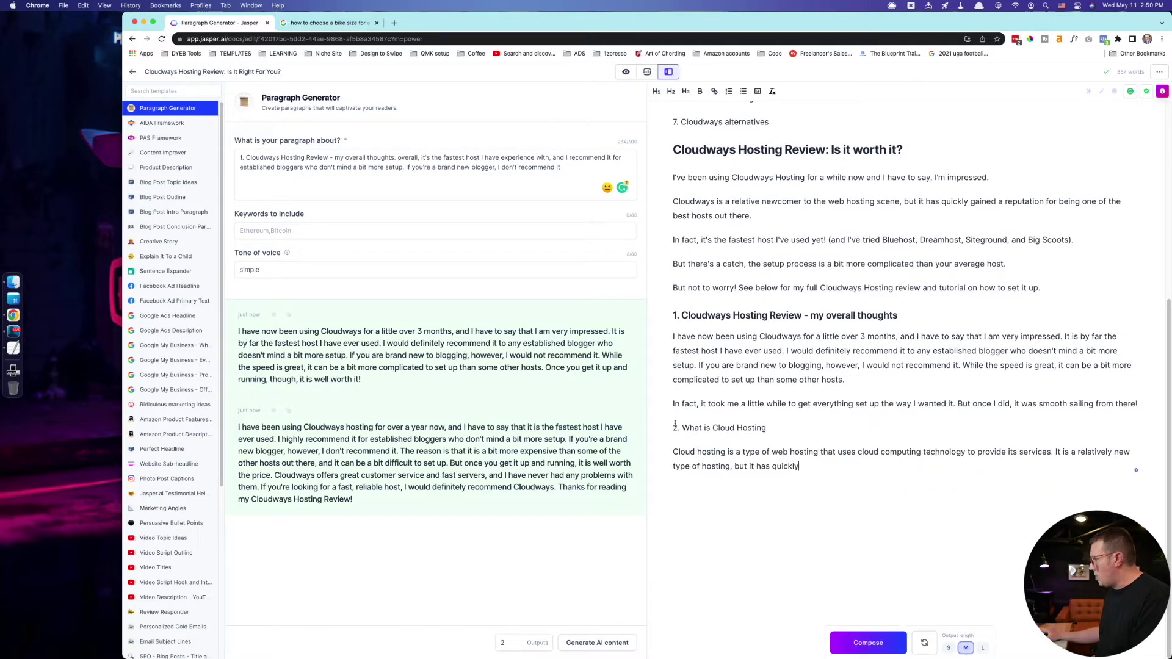
{"action": "left_click_drag", "start_coordinate": [666, 432], "coordinate": [772, 521]}
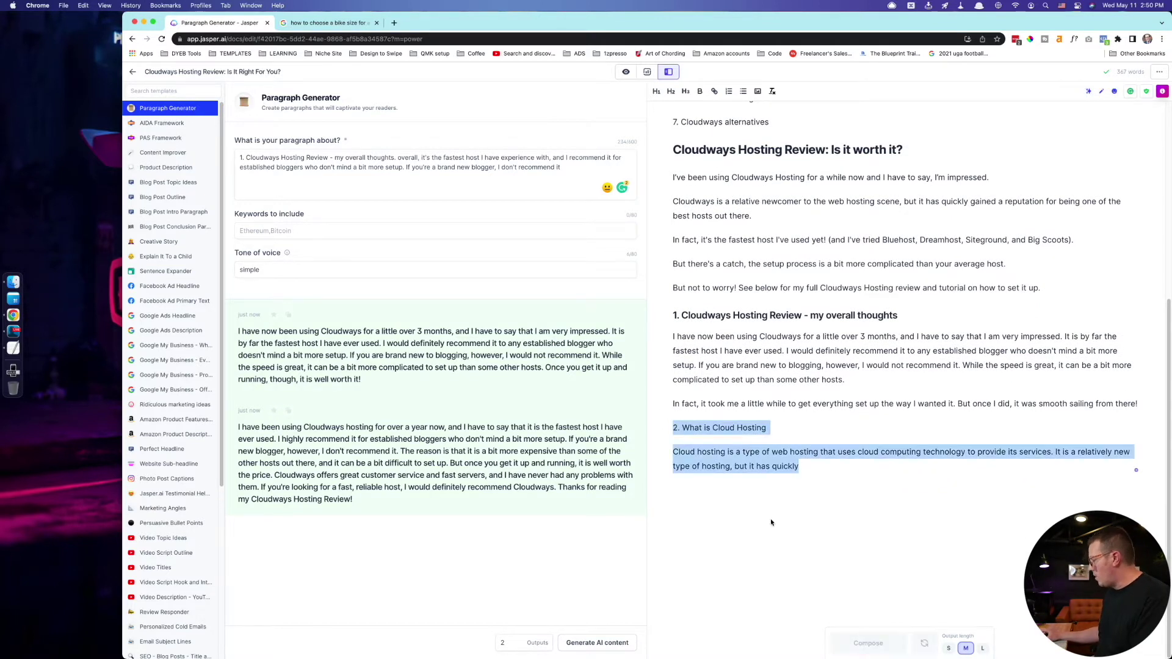
{"action": "key", "text": "BackSpace"}
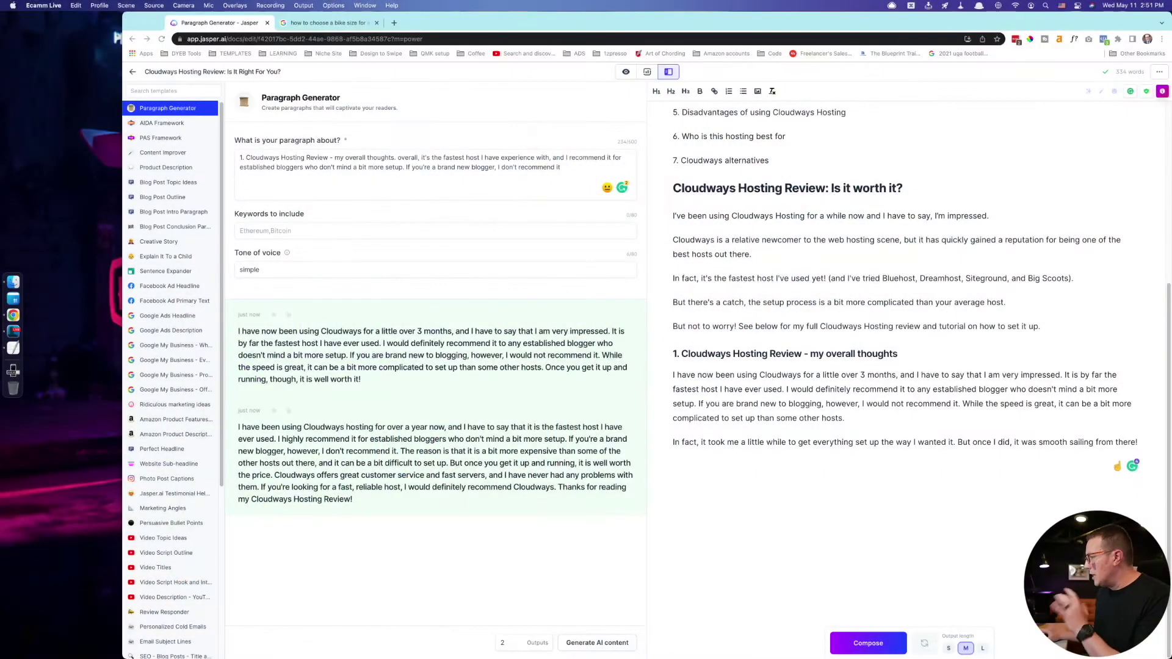
{"action": "left_click", "coordinate": [448, 551]}
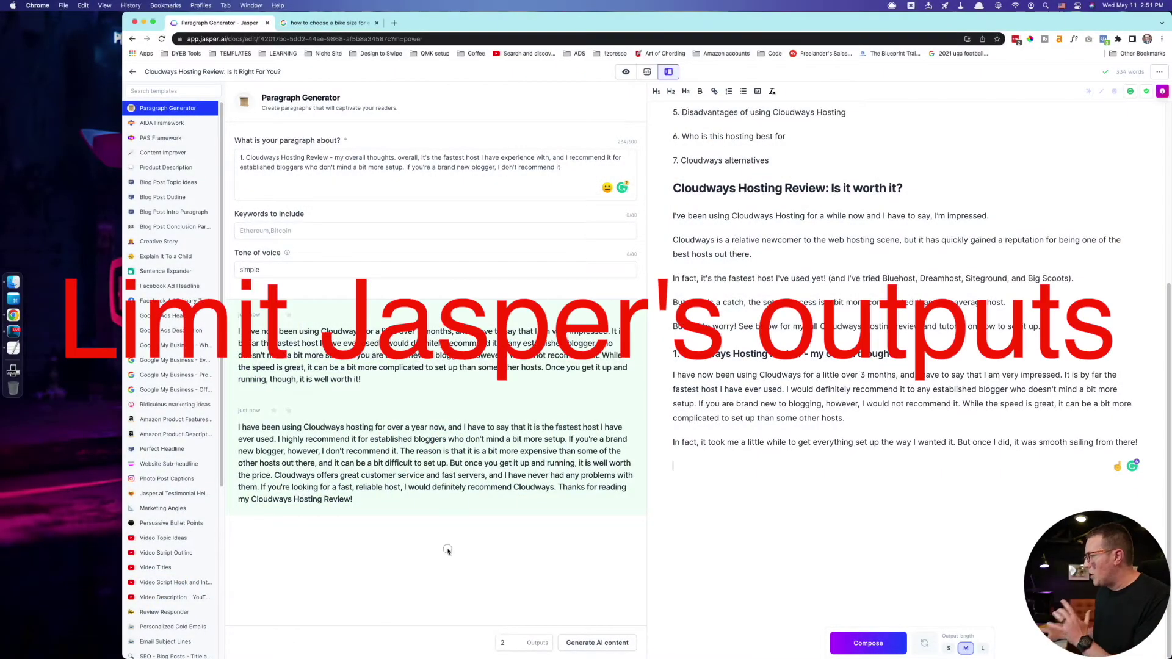
- Set the Paragraph Generator outputs to 4 and switch to Focus mode's plain document editor
{"action": "left_click", "coordinate": [517, 643]}
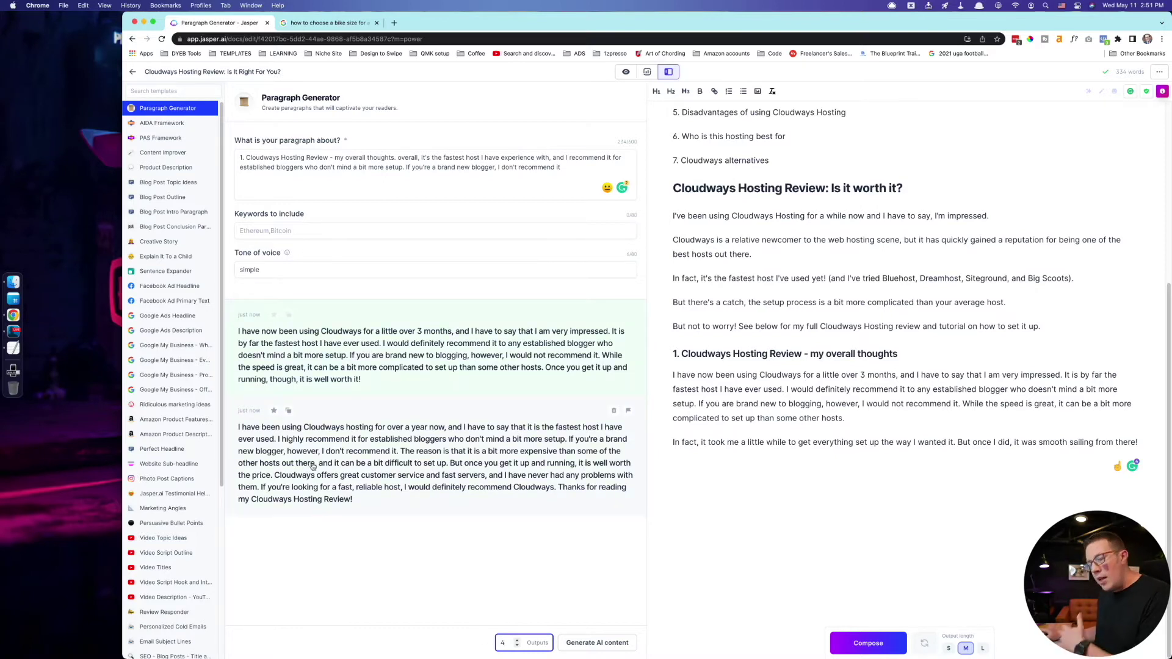
{"action": "left_click", "coordinate": [625, 72]}
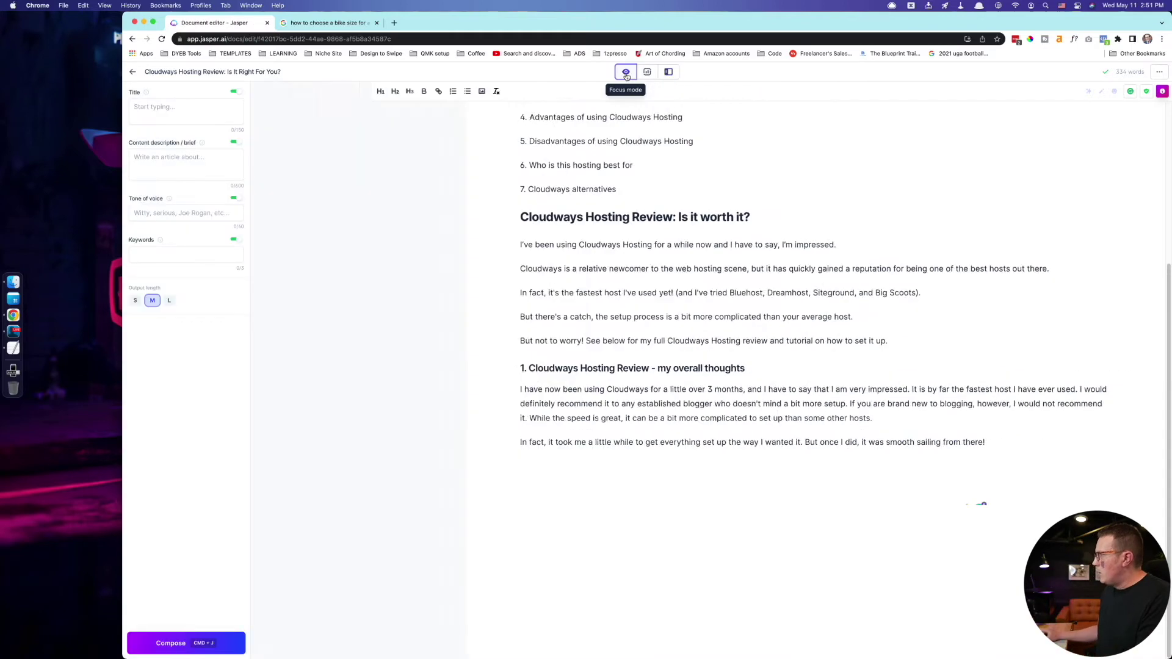
- Delete the 'In fact, it took me' paragraph and have Jasper write a shorter cloud hosting explanation
{"action": "scroll", "coordinate": [606, 494], "scroll_direction": "down", "scroll_amount": 2}
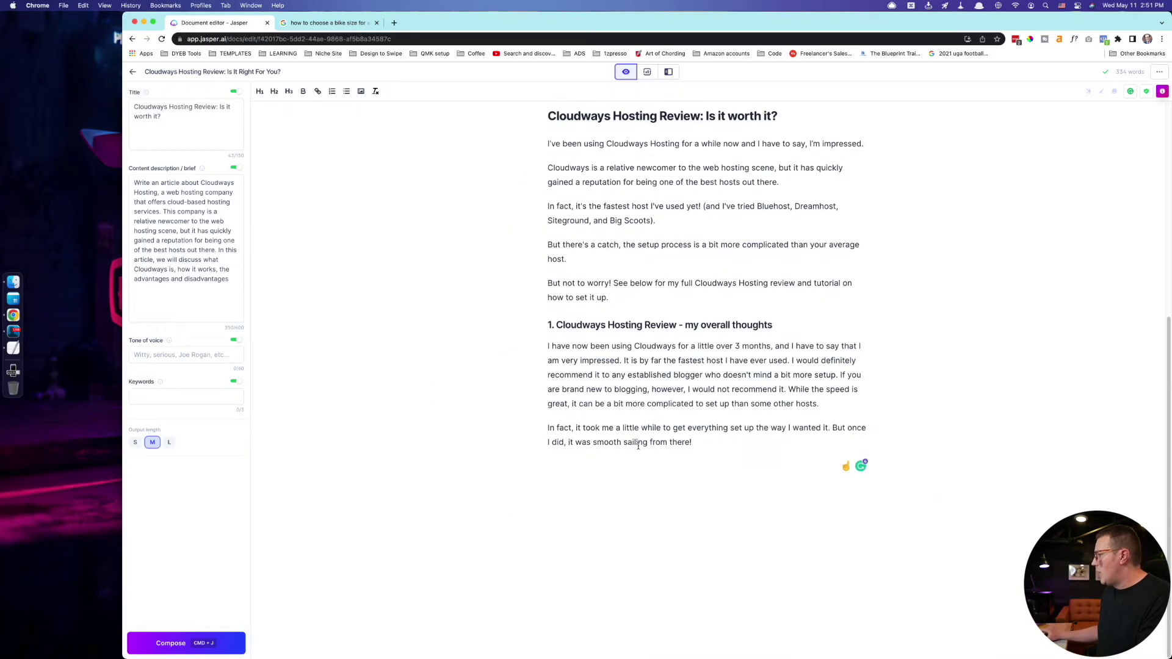
{"action": "triple_click", "coordinate": [685, 433]}
{"action": "key", "text": "BackSpace"}
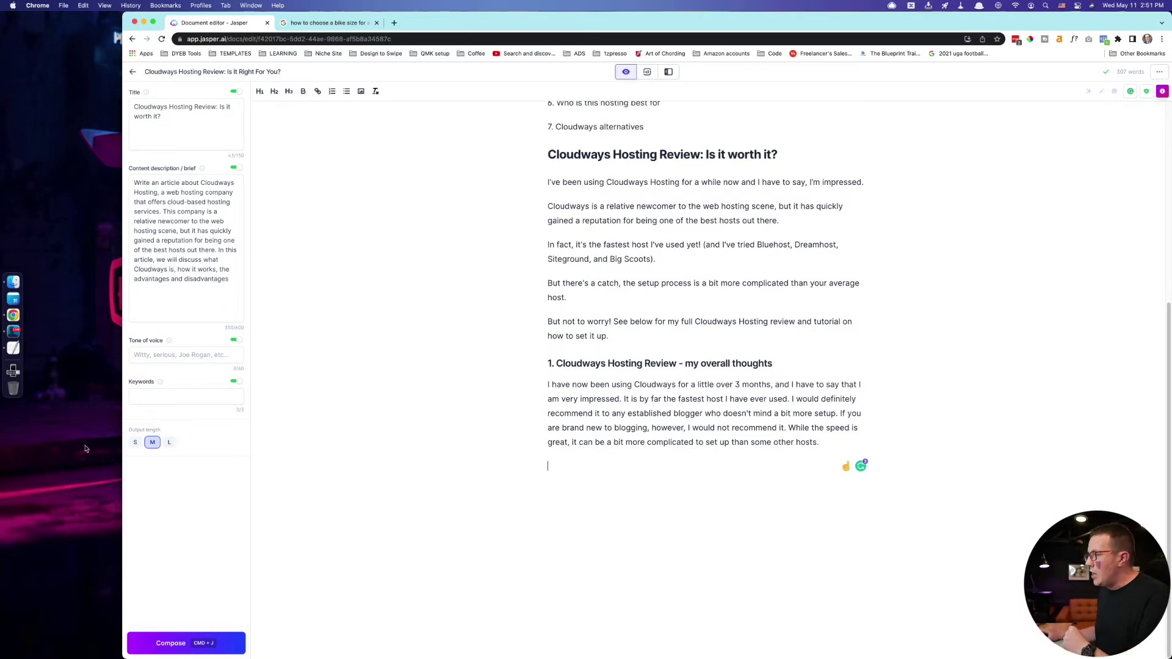
{"action": "left_click", "coordinate": [136, 445]}
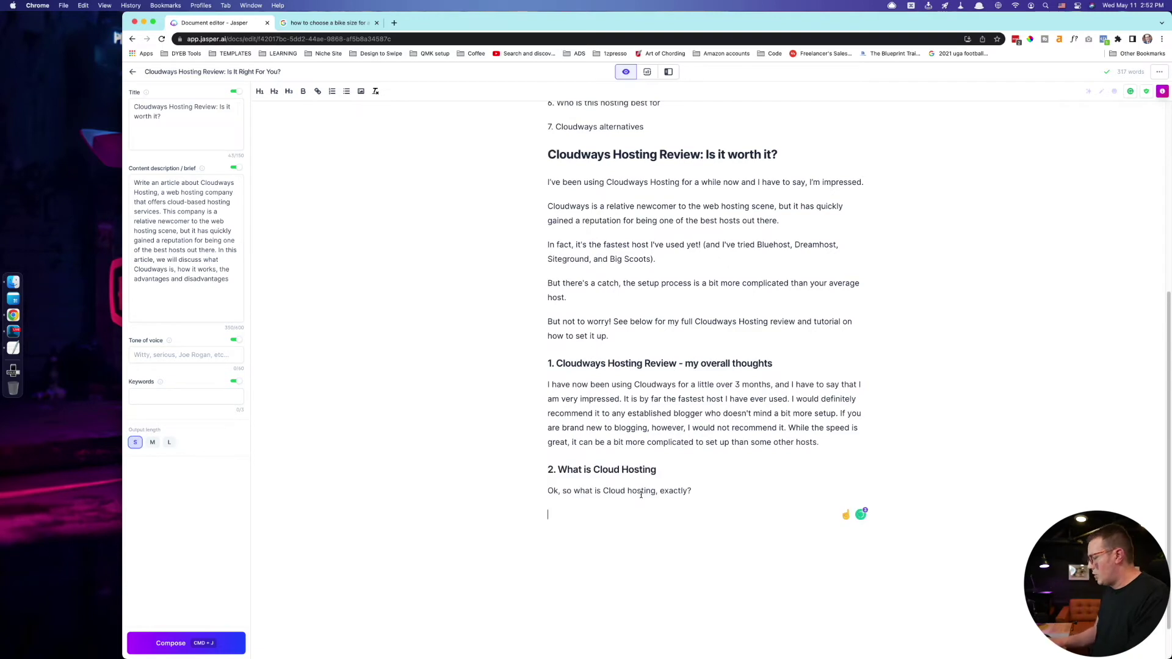
{"action": "type", "text": "hosting is"}
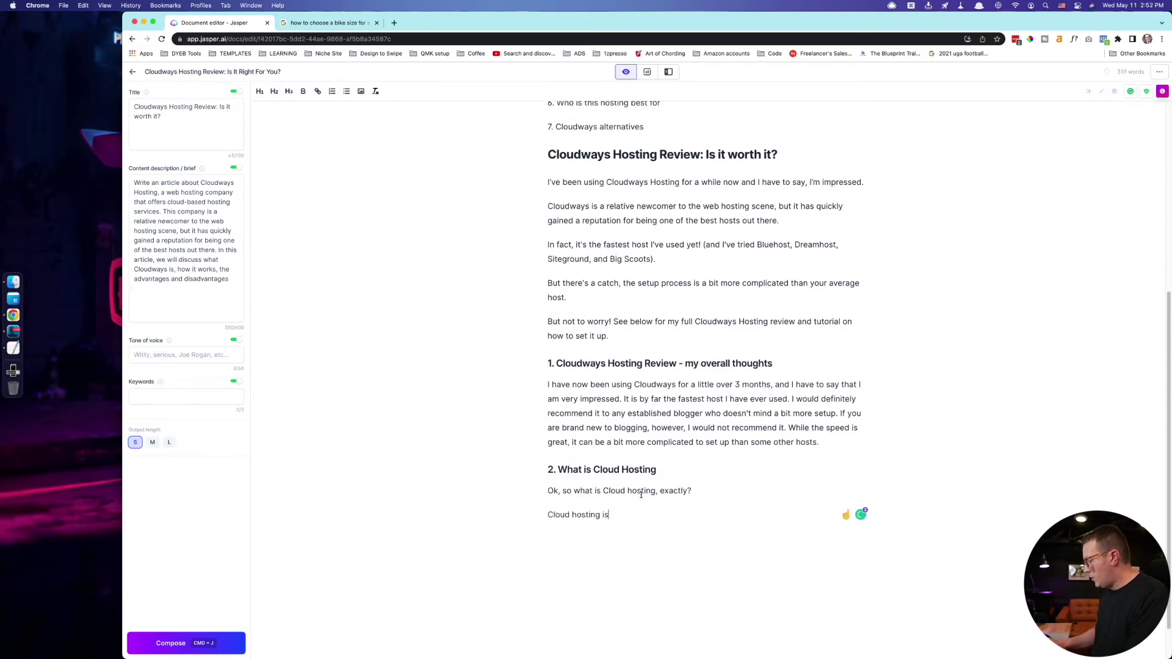
{"action": "key", "text": "super+j"}
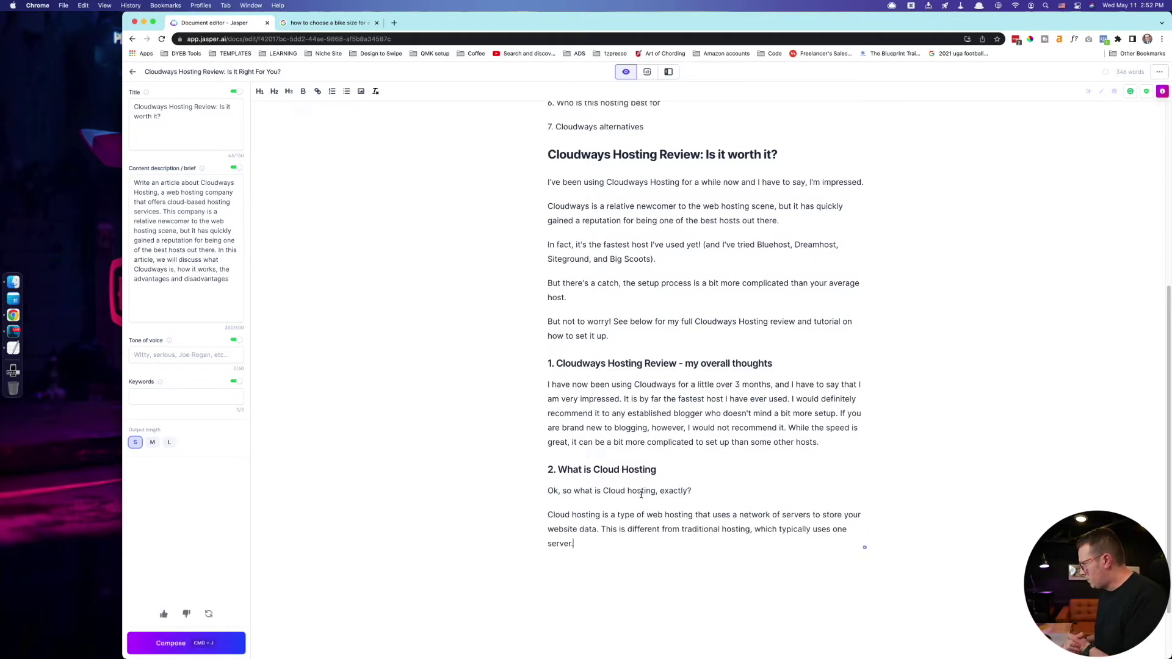
- Remove the extra generated paragraph so the section ends with the traditional one-server hosting sentence
{"action": "scroll", "coordinate": [603, 572], "scroll_direction": "down", "scroll_amount": 2}
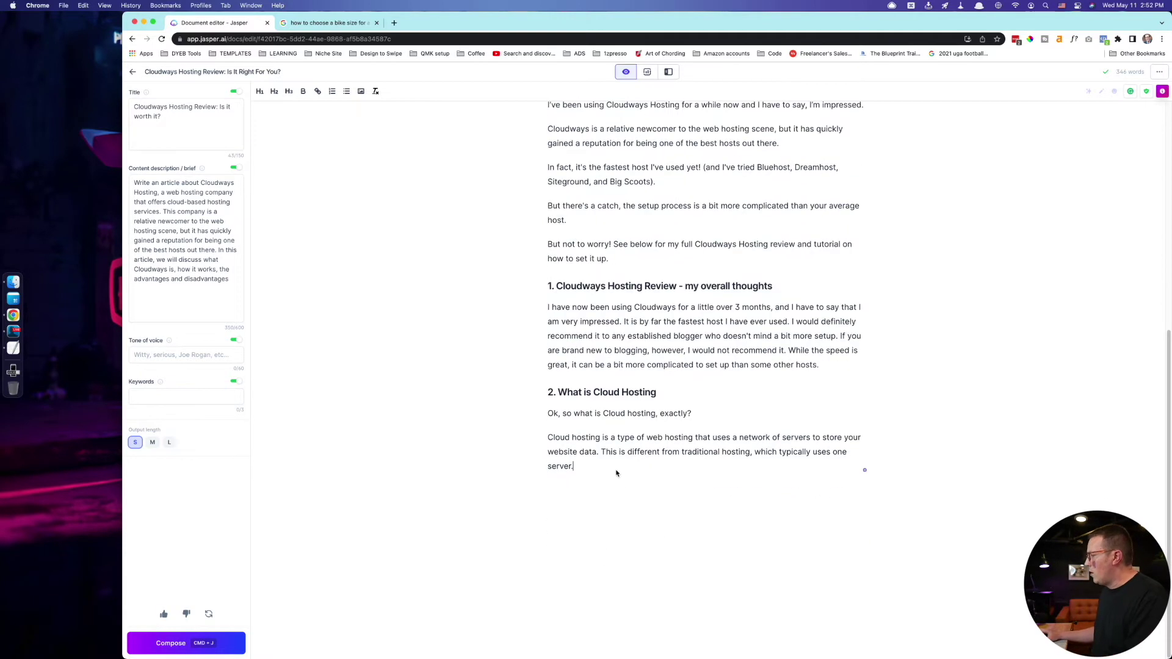
{"action": "key", "text": "super+j"}
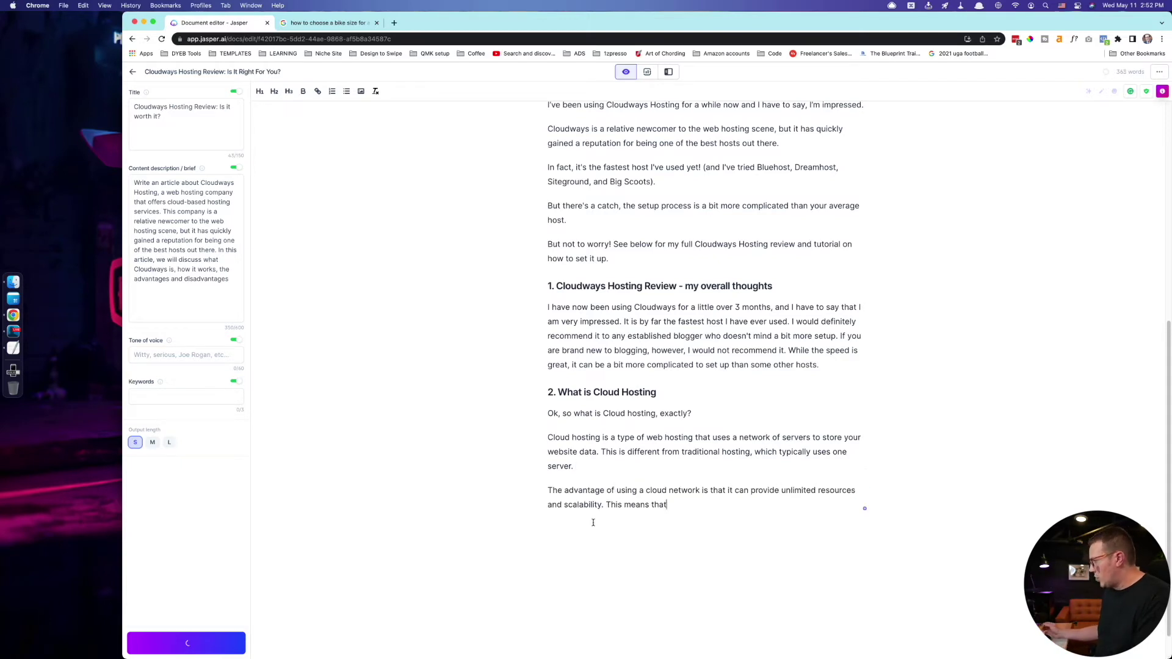
{"action": "triple_click", "coordinate": [609, 492]}
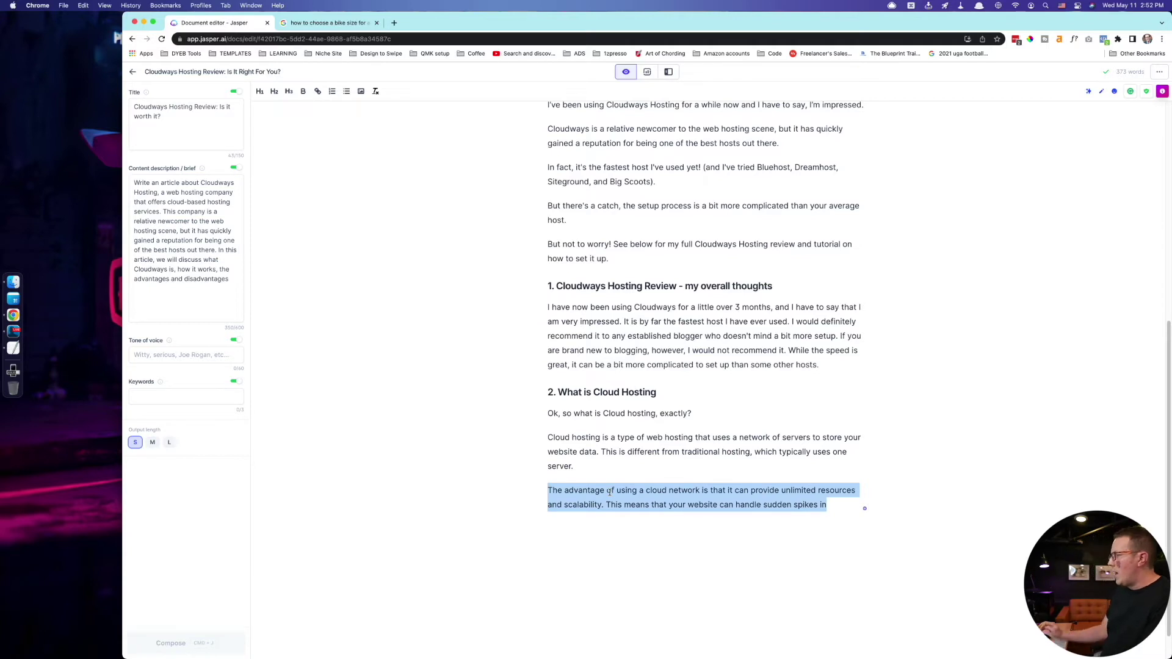
{"action": "key", "text": "BackSpace"}
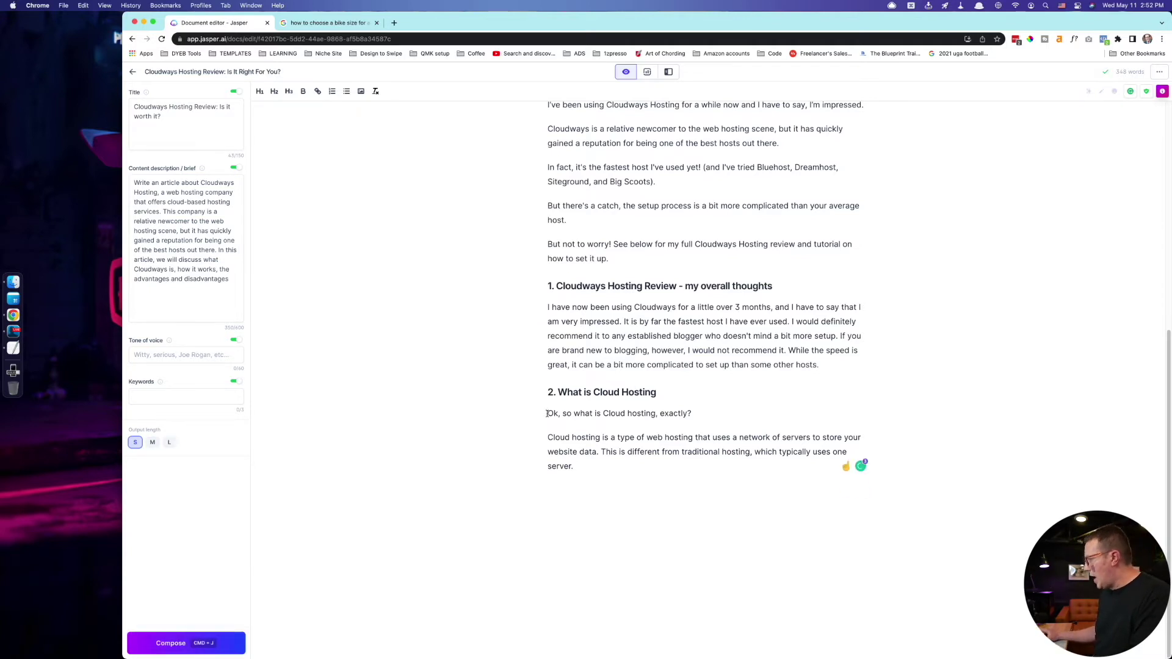
{"action": "left_click_drag", "start_coordinate": [602, 448], "coordinate": [625, 486]}
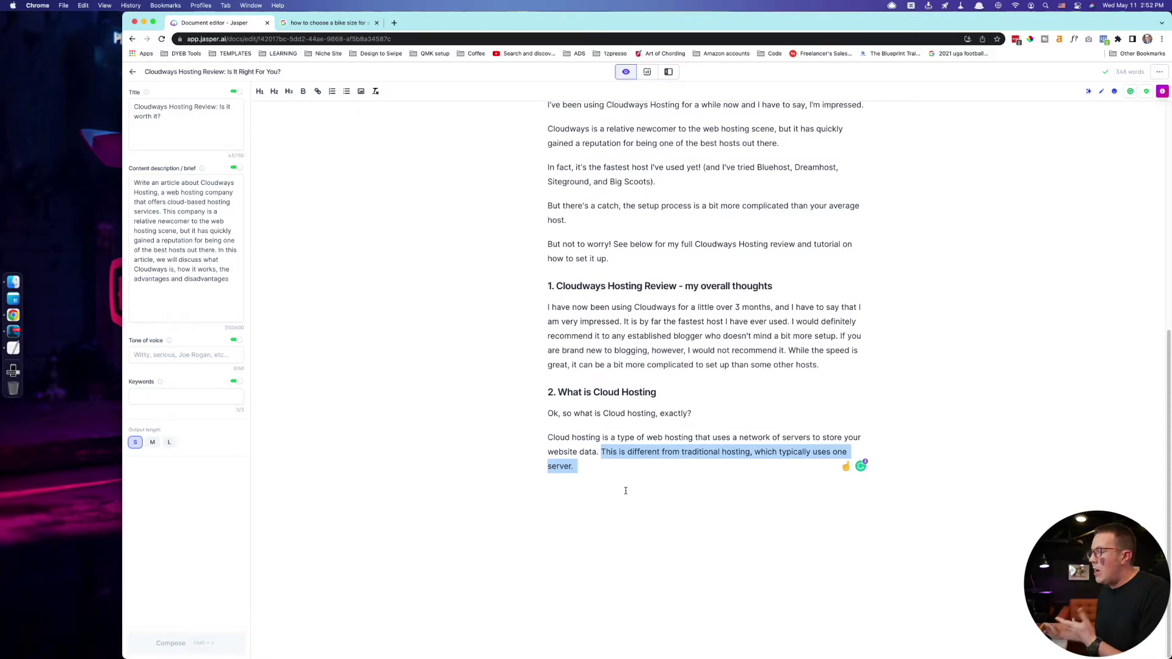
{"action": "left_click", "coordinate": [614, 487]}
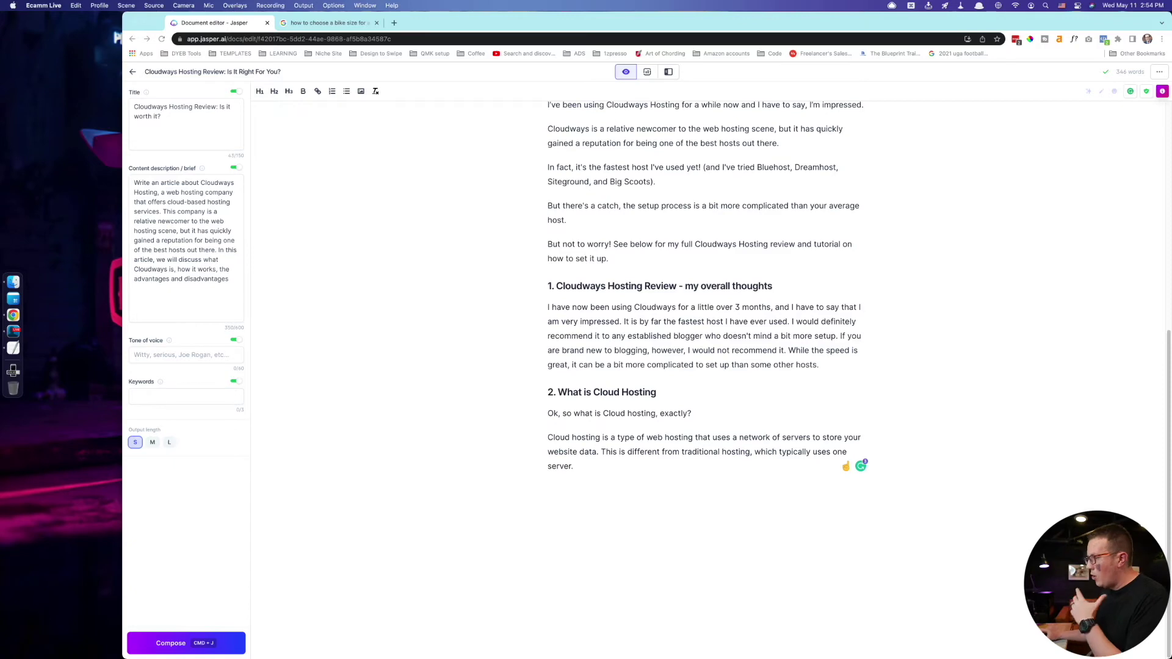
- Add a new paragraph after the one-server sentence: 'This is way different than SHARED hosting.'
{"action": "left_click", "coordinate": [788, 500]}
{"action": "key", "text": "Return"}
{"action": "type", "text": "This is way differ"}
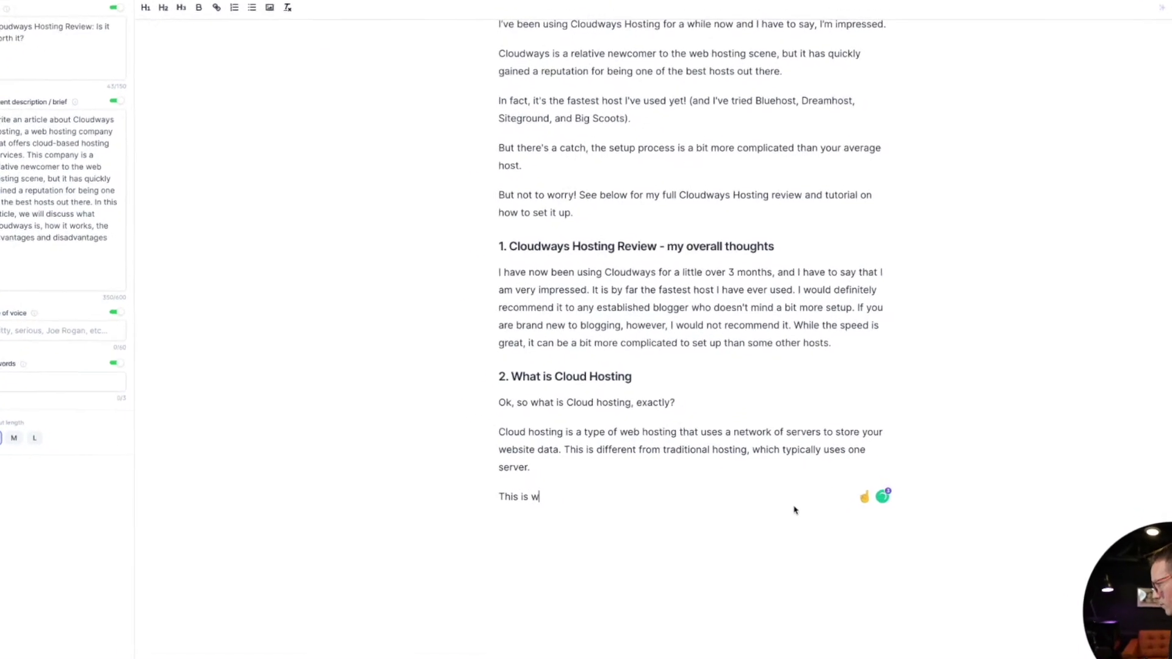
{"action": "type", "text": "ent than SHARED hosting."}
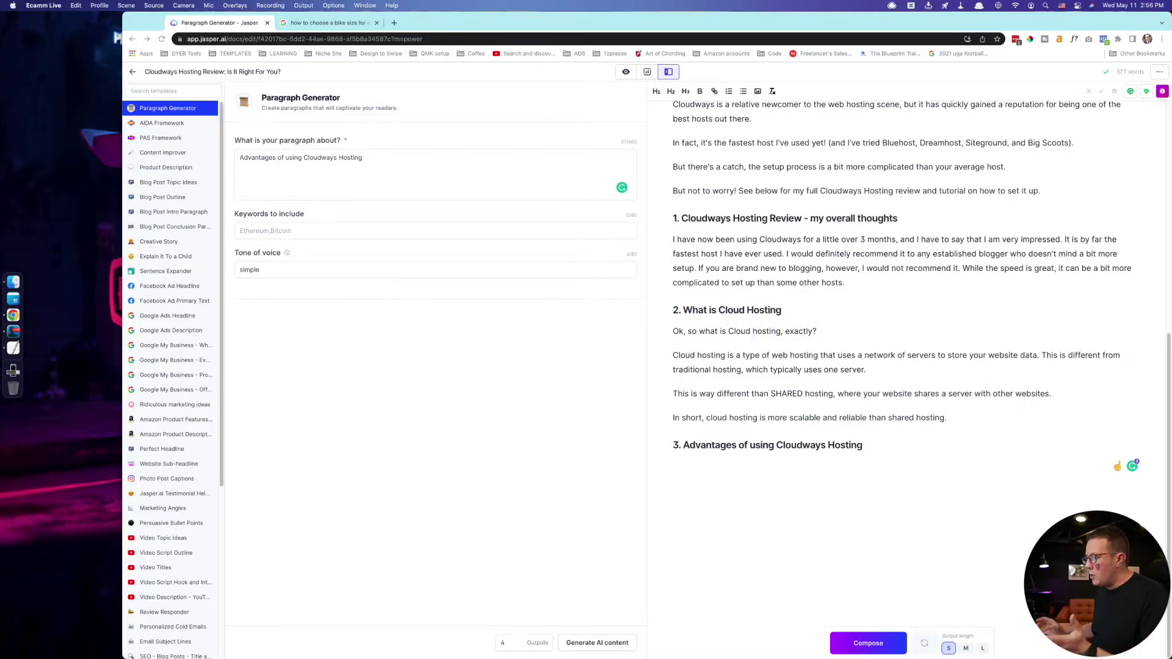
- Generate advantages paragraphs, then extend the topic with scalable pricing and fast front-end experience
{"action": "key", "text": "super+Tab"}
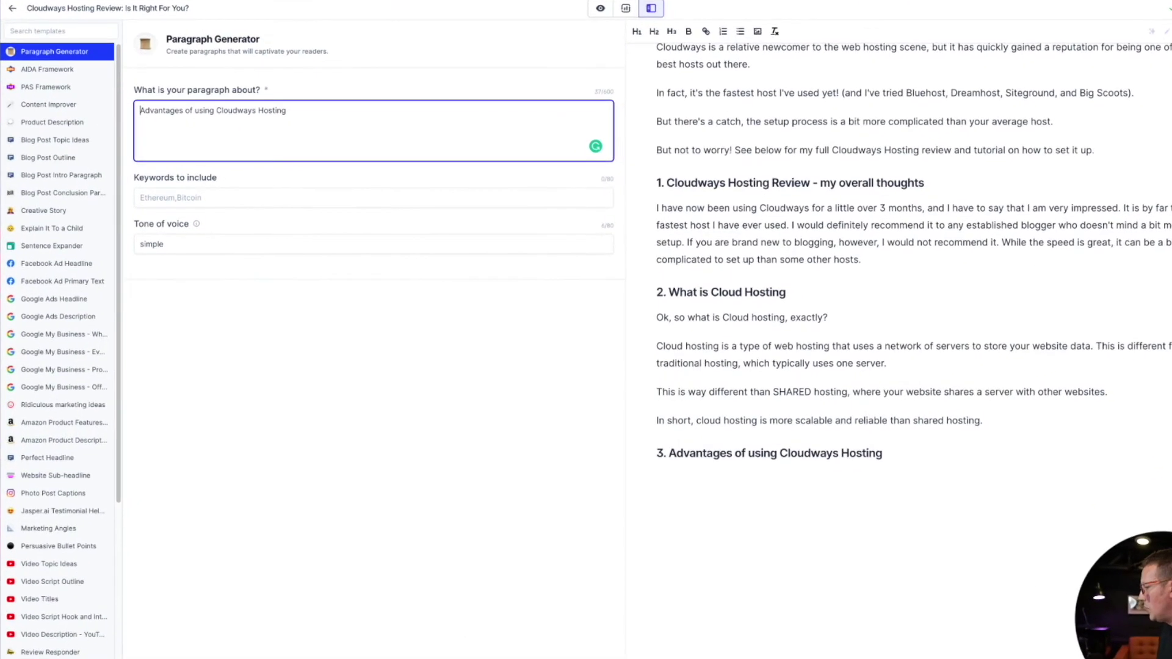
{"action": "key", "text": "super+Tab"}
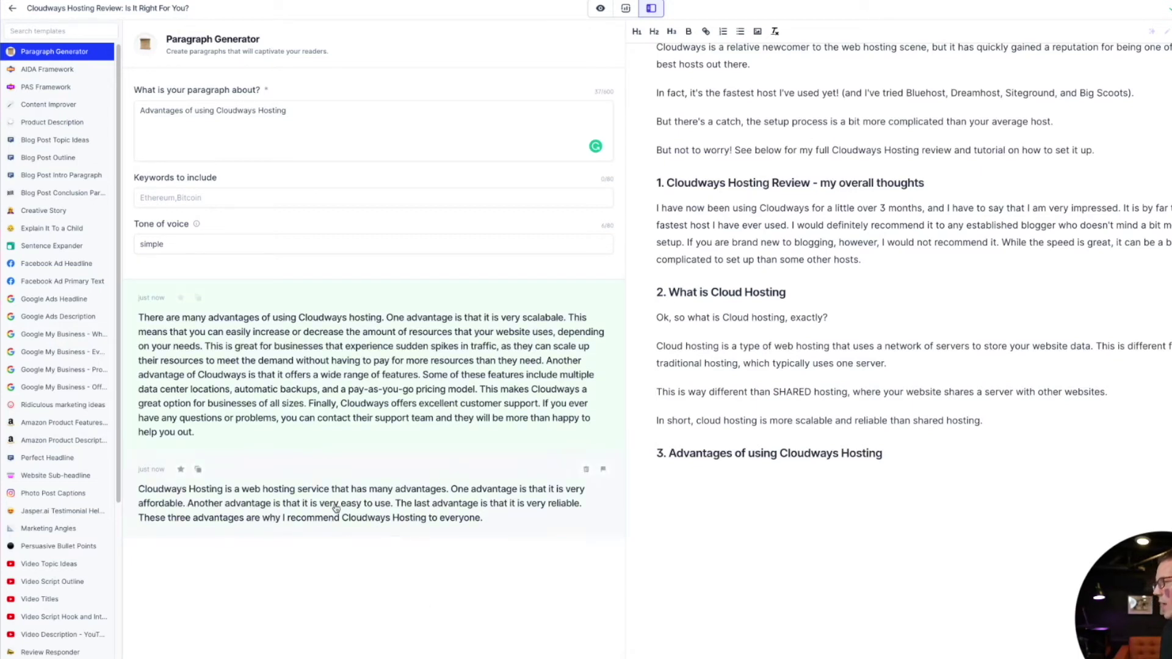
{"action": "left_click", "coordinate": [369, 130]}
{"action": "type", "text": "."}
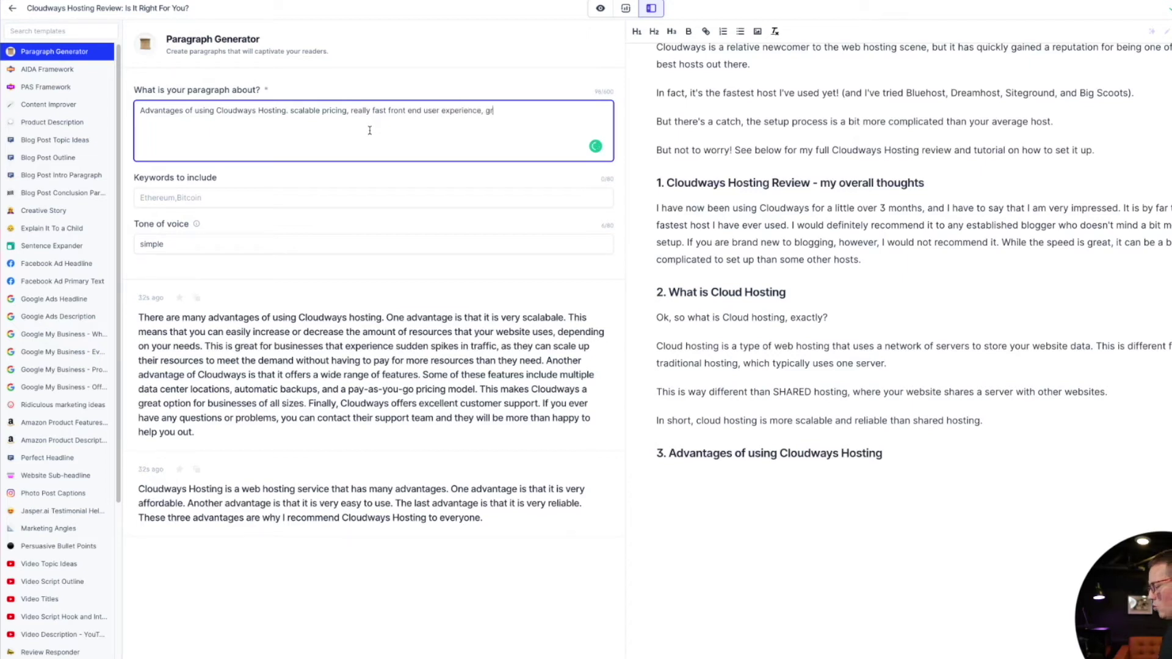
- Add 'great customer support' to the paragraph topic and generate new advantages paragraphs
{"action": "type", "text": "customer support"}
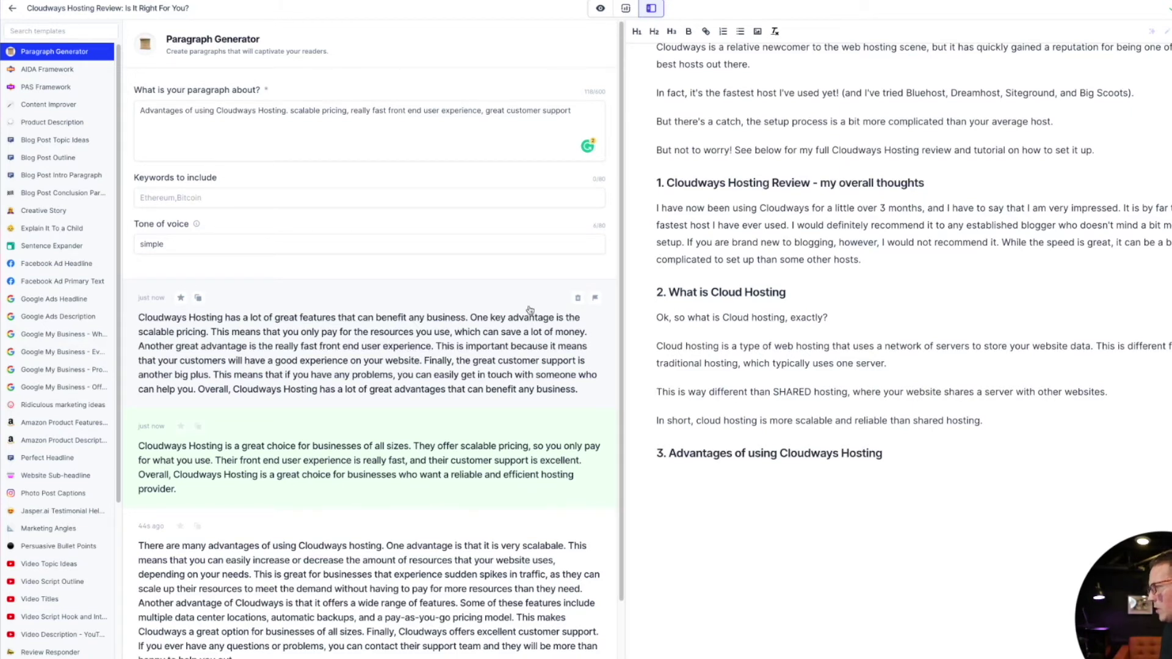
- Paste the first scalable-pricing paragraph under the '3. Advantages of using Cloudways Hosting' heading
{"action": "left_click", "coordinate": [197, 298]}
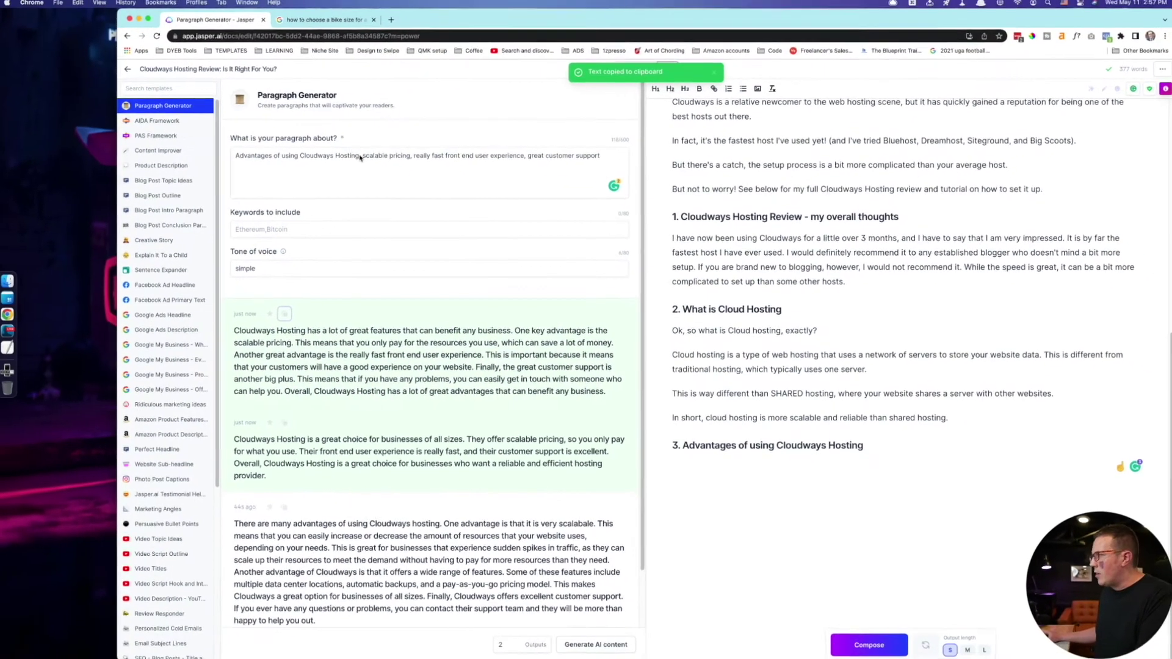
{"action": "left_click_drag", "start_coordinate": [360, 157], "coordinate": [609, 159]}
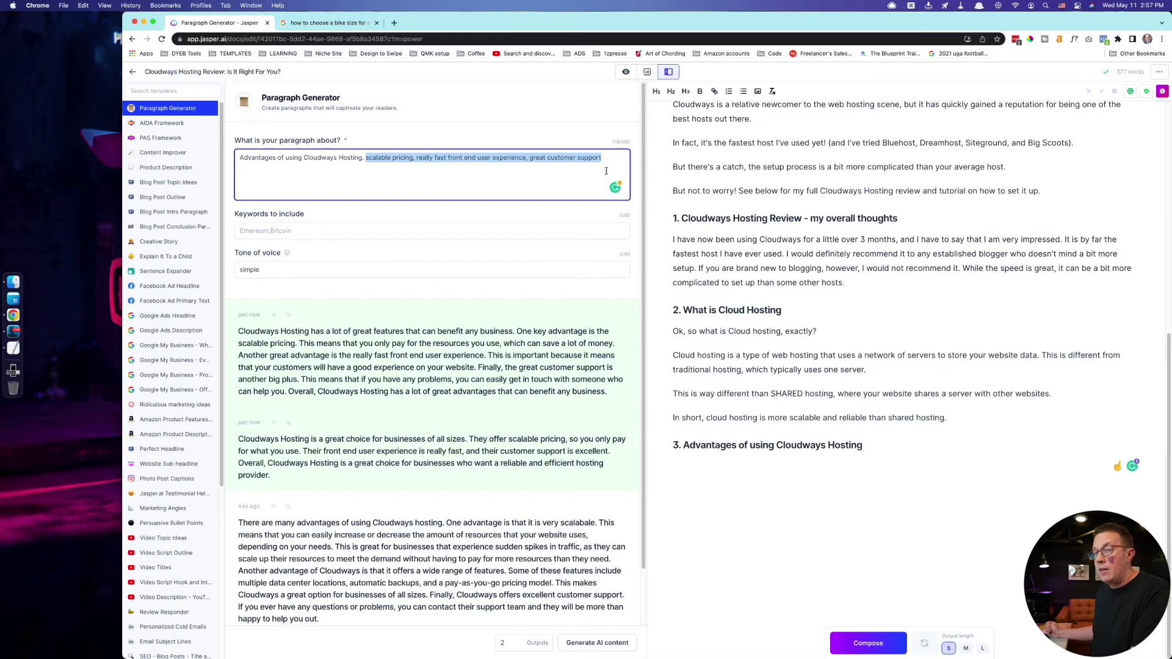
{"action": "left_click", "coordinate": [803, 476]}
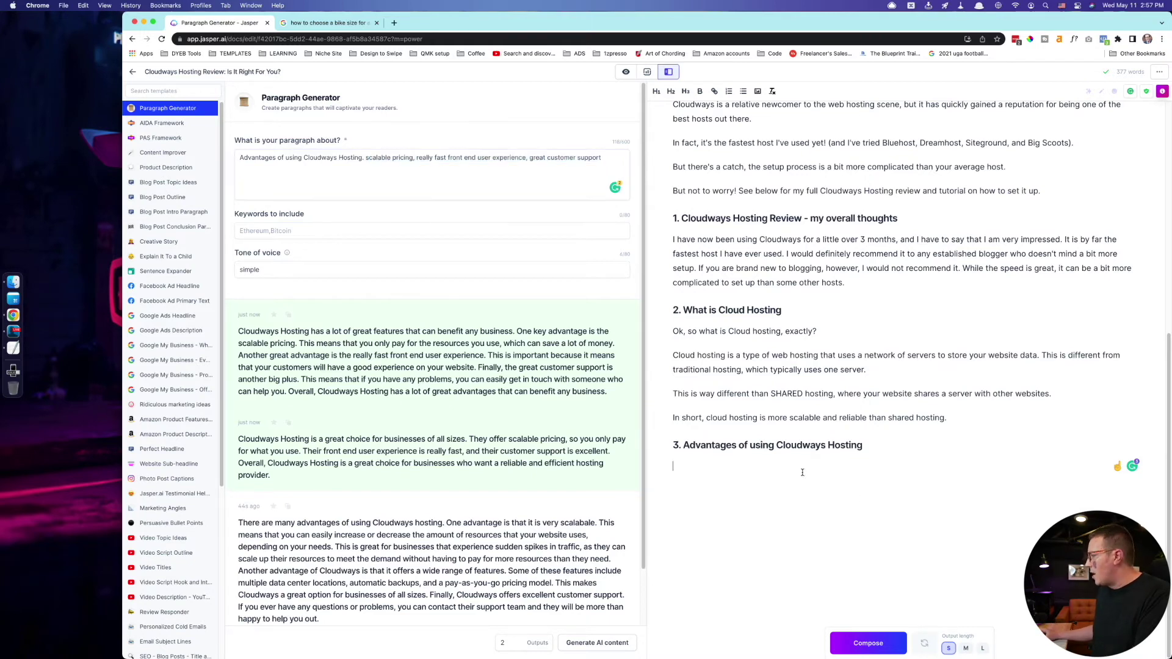
{"action": "key", "text": "super+v"}
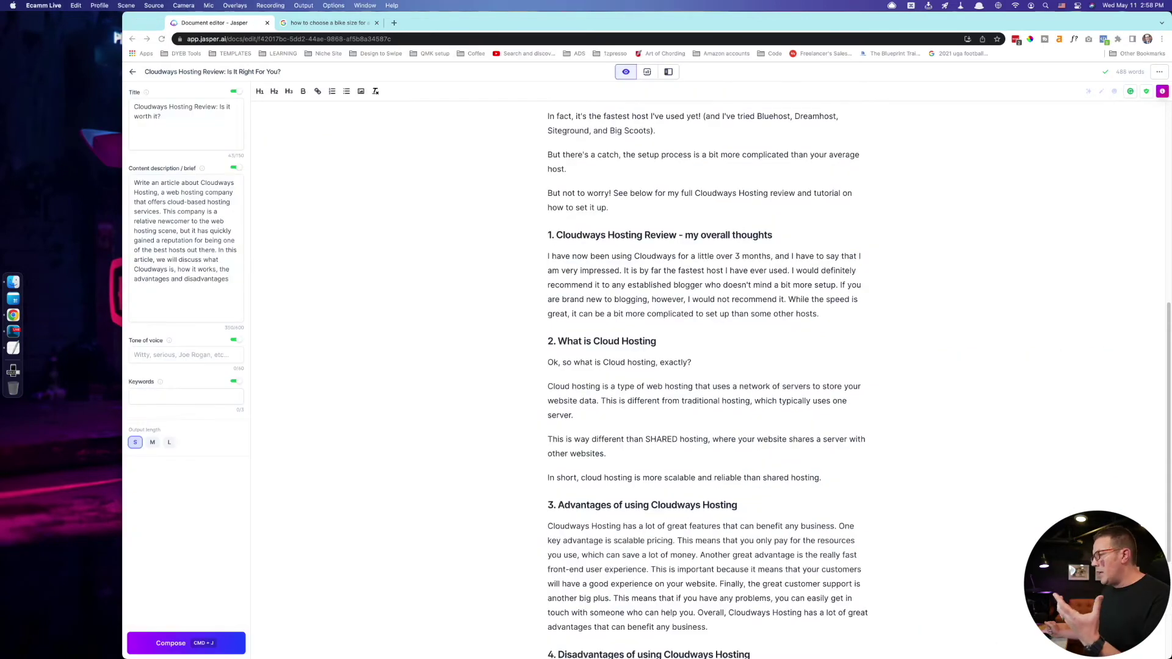
{"action": "left_click", "coordinate": [569, 455]}
{"action": "scroll", "coordinate": [569, 454], "scroll_direction": "down", "scroll_amount": 4}
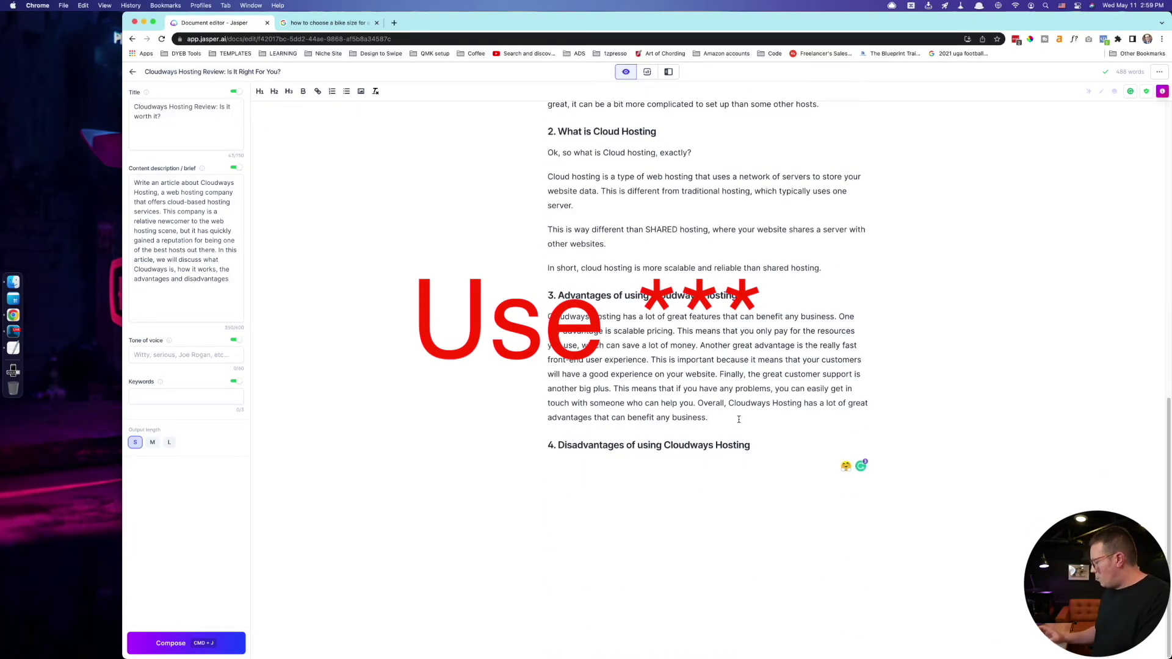
- Insert a '***' separator line directly above the Disadvantages heading
{"action": "key", "text": "Return"}
{"action": "type", "text": "***"}
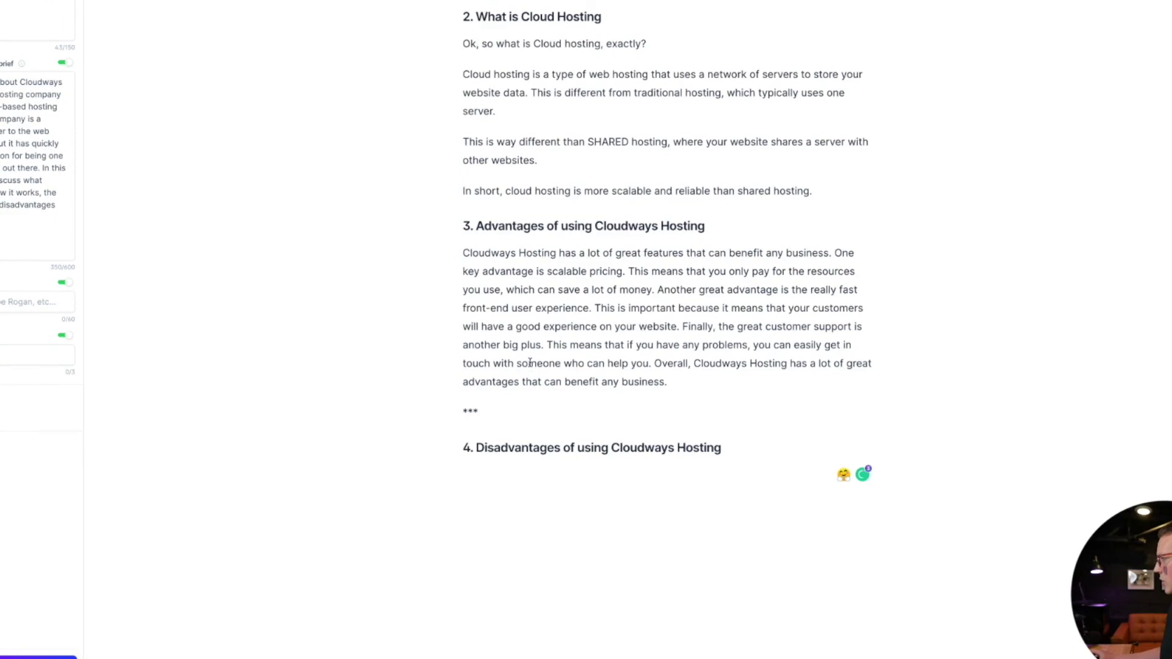
{"action": "scroll", "coordinate": [541, 386], "scroll_direction": "up", "scroll_amount": 14}
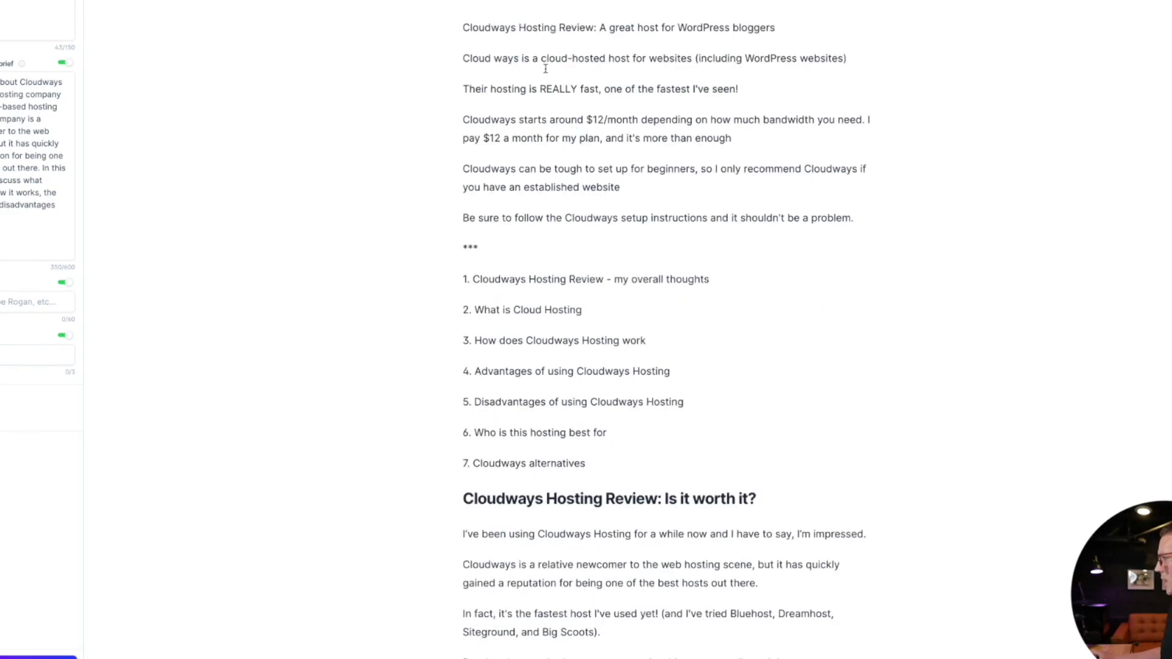
{"action": "scroll", "coordinate": [522, 145], "scroll_direction": "down", "scroll_amount": 14}
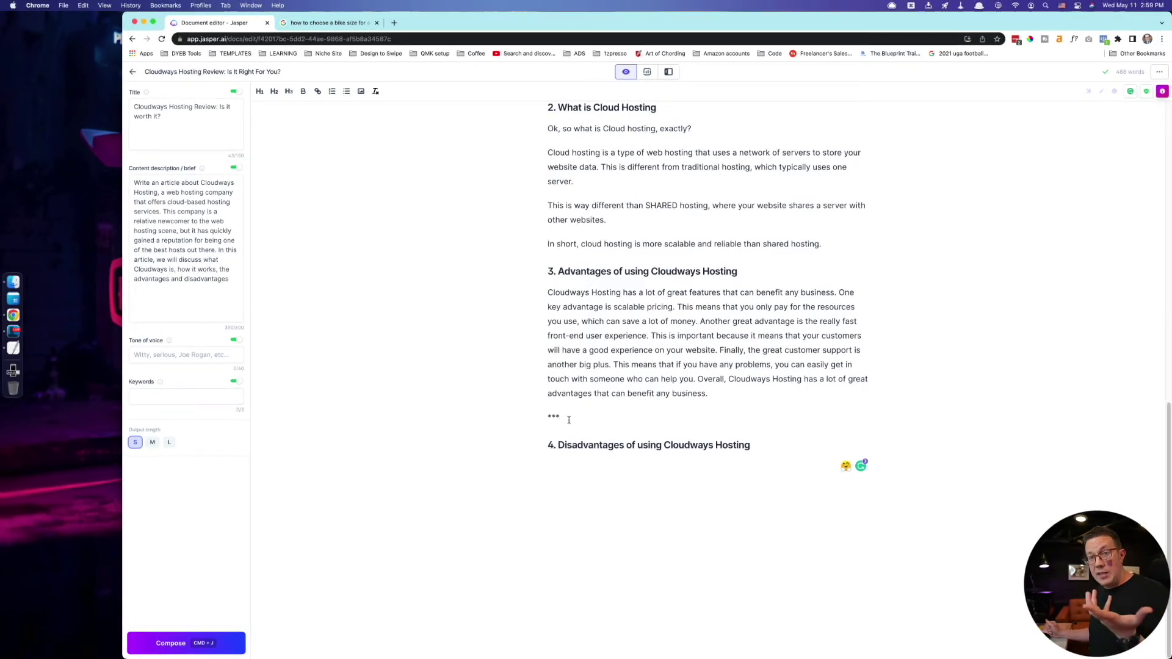
{"action": "scroll", "coordinate": [615, 413], "scroll_direction": "up", "scroll_amount": 6}
{"action": "scroll", "coordinate": [668, 323], "scroll_direction": "up", "scroll_amount": 6}
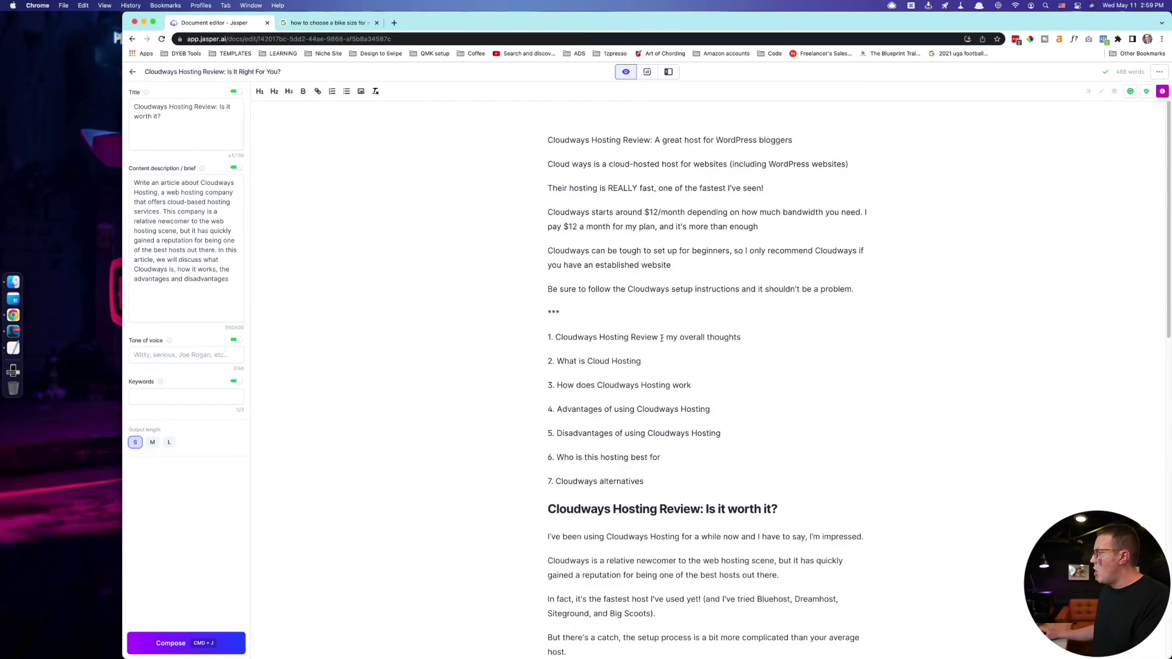
{"action": "left_click_drag", "start_coordinate": [650, 462], "coordinate": [515, 125]}
{"action": "left_click", "coordinate": [597, 224]}
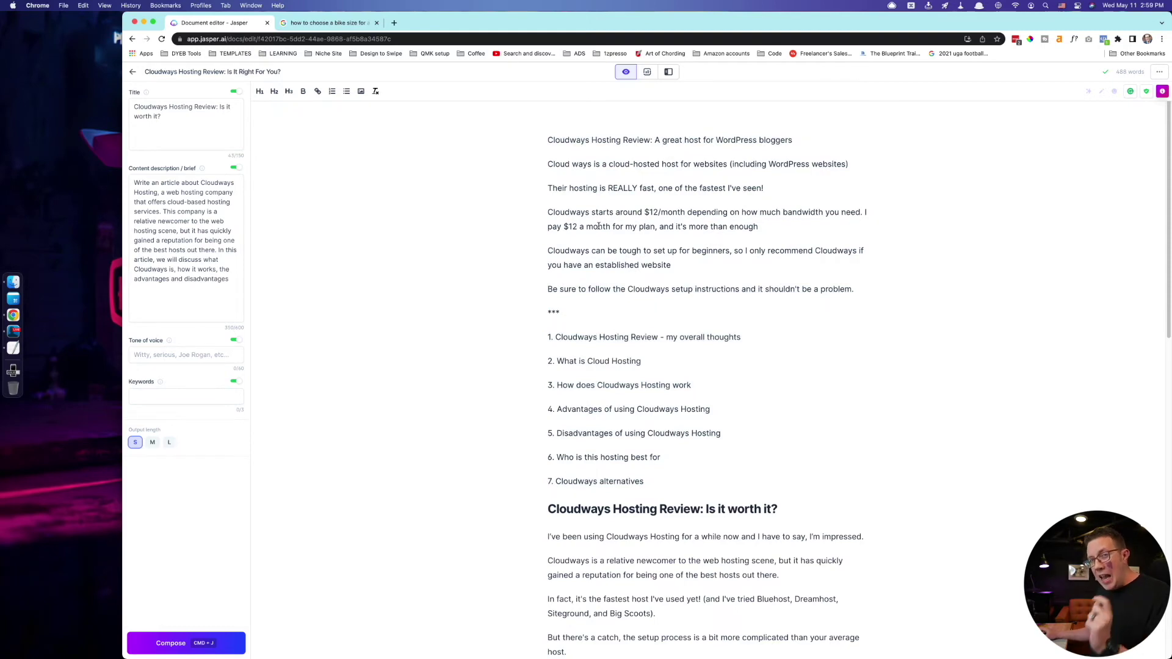
{"action": "scroll", "coordinate": [599, 226], "scroll_direction": "down", "scroll_amount": 12}
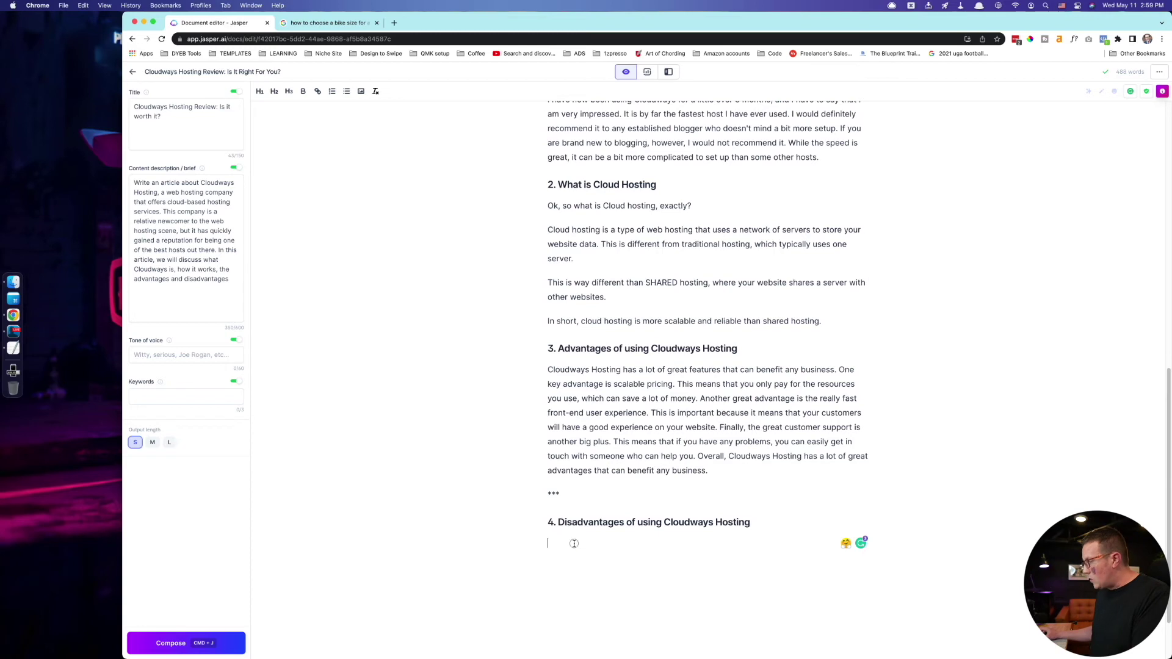
- Add another '***' separator line after the 'In short' paragraph
{"action": "key", "text": "super+Tab"}
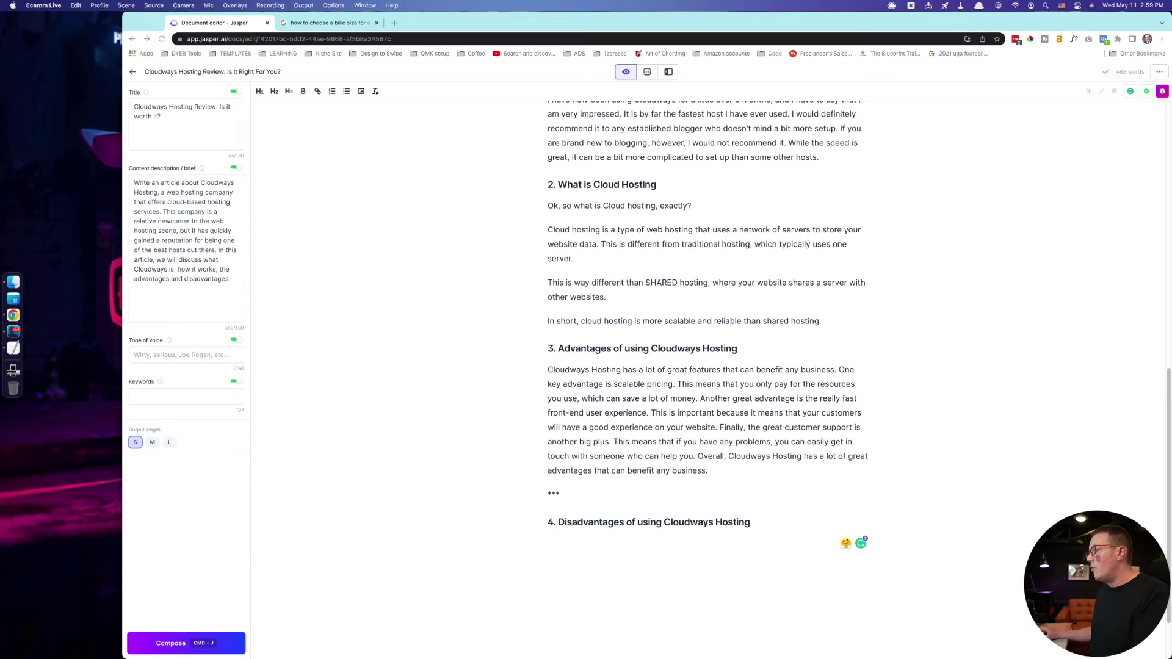
{"action": "key", "text": "super+Tab"}
{"action": "left_click", "coordinate": [578, 524]}
{"action": "left_click_drag", "start_coordinate": [549, 524], "coordinate": [751, 523]}
{"action": "left_click", "coordinate": [840, 335]}
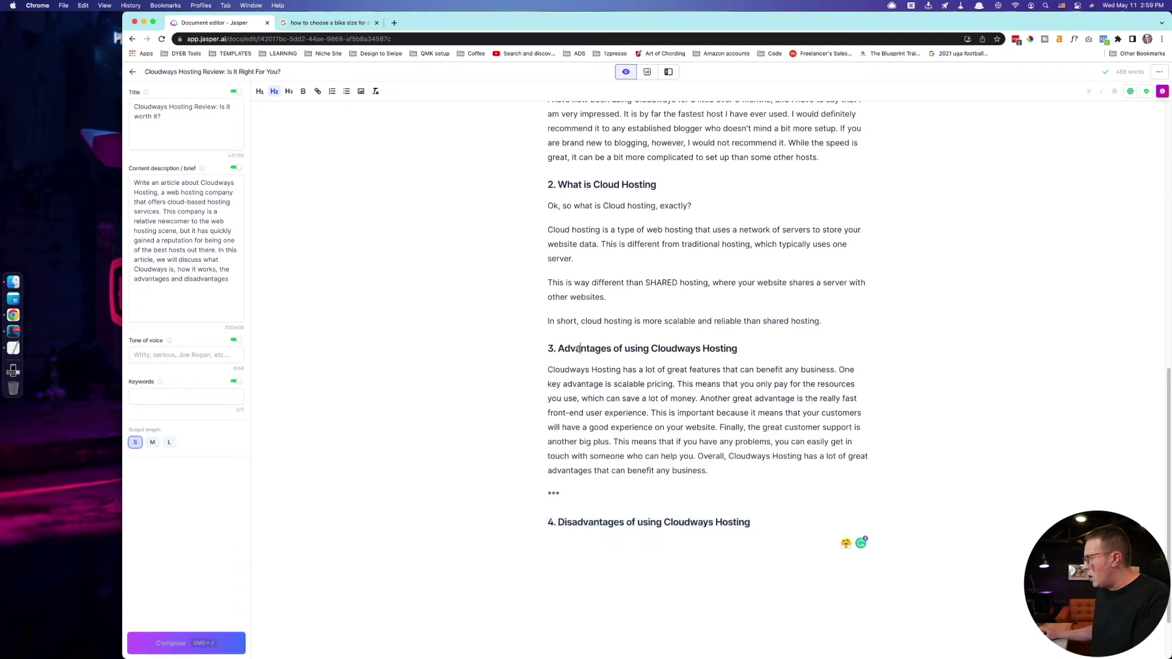
{"action": "left_click", "coordinate": [839, 321]}
{"action": "key", "text": "Return"}
{"action": "type", "text": "***"}
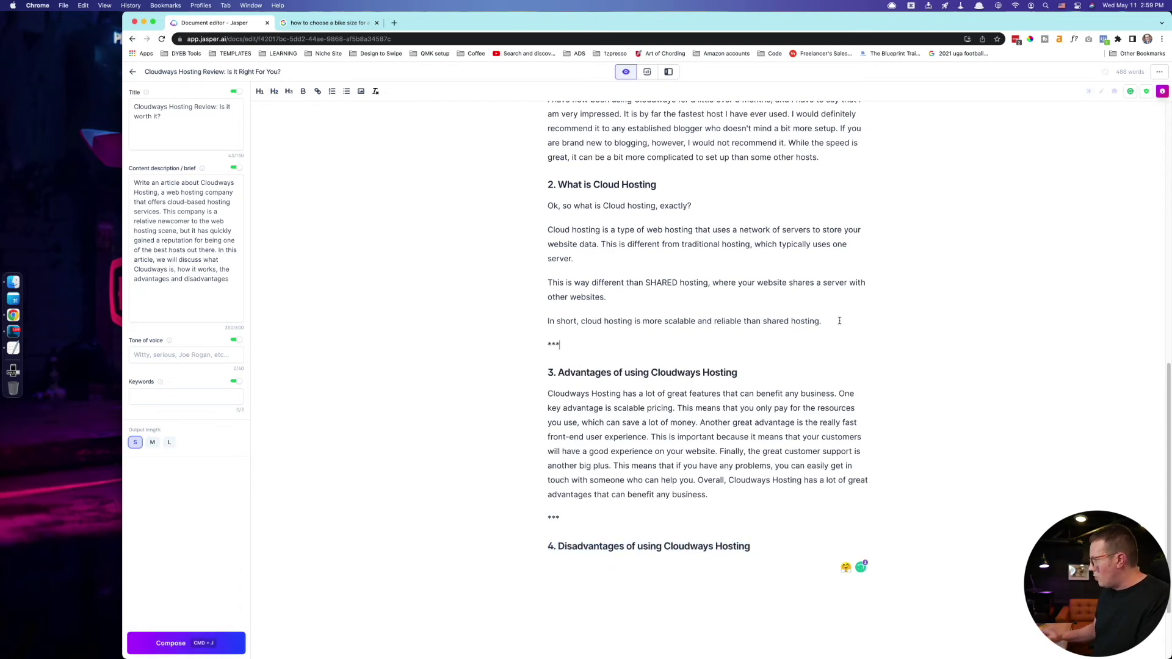
{"action": "left_click", "coordinate": [13, 370]}
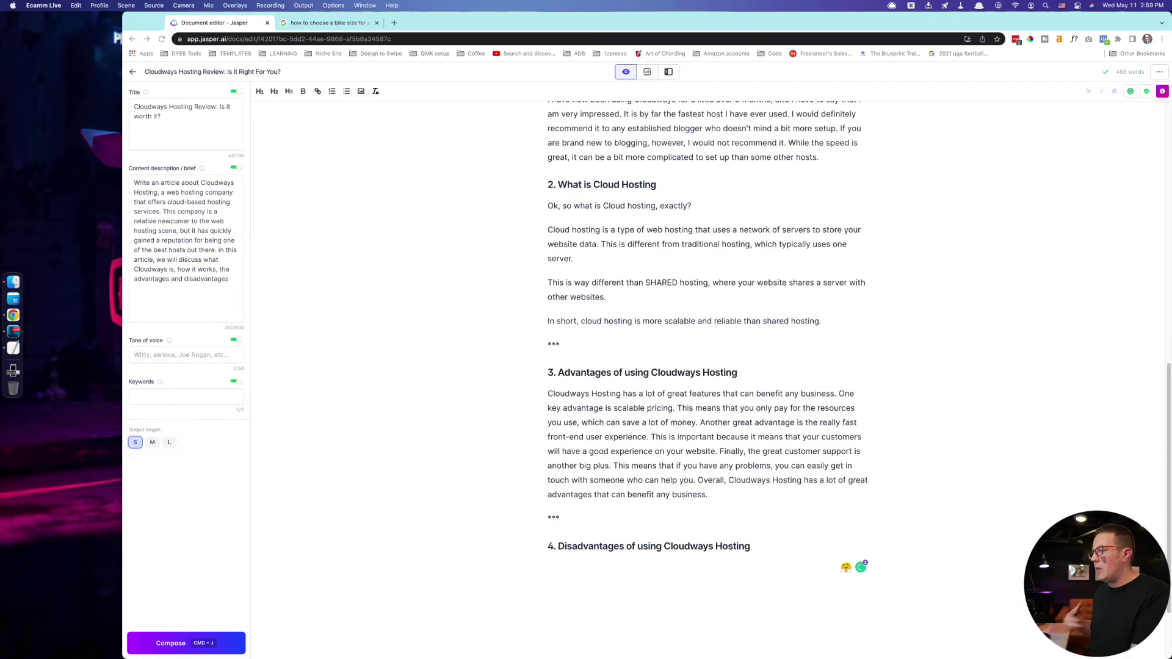